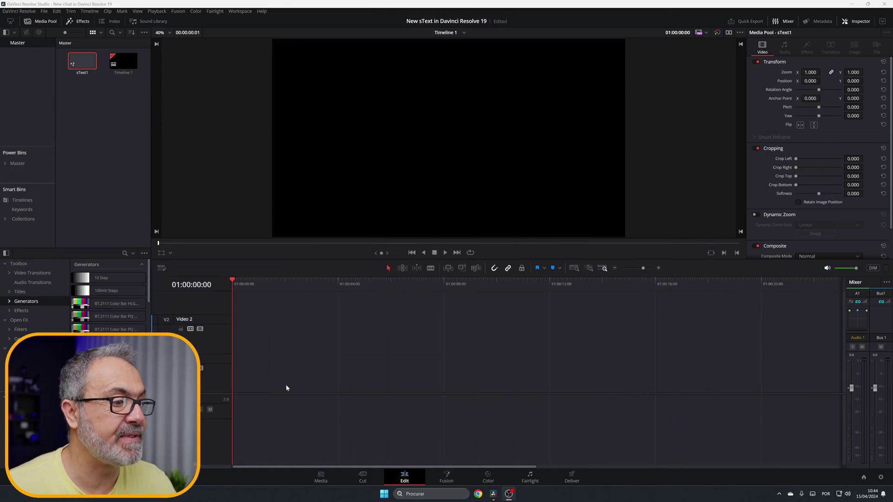
# Step: Open the sText1 clip on the Fusion page and add an sText node to the graph
pyautogui.doubleClick(75, 60)
pyautogui.hotkey('shift', '5')
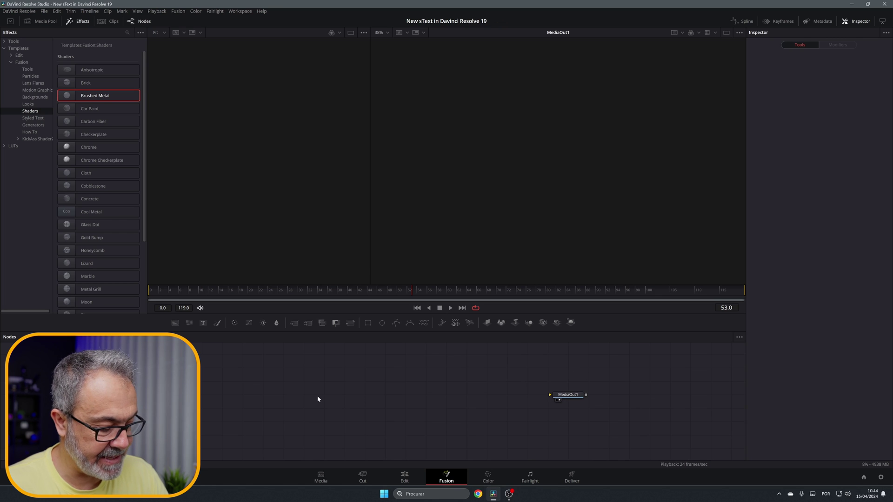
pyautogui.hotkey('shift', 'space')
pyautogui.write('stext')
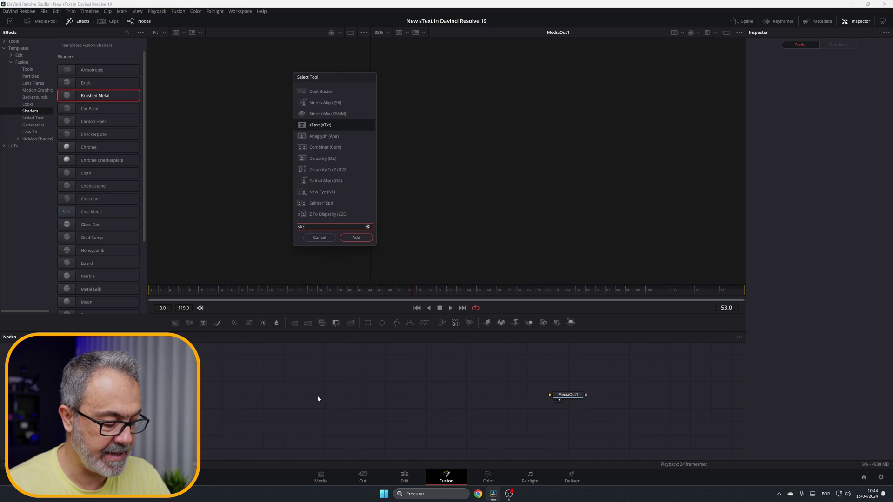
pyautogui.click(311, 93)
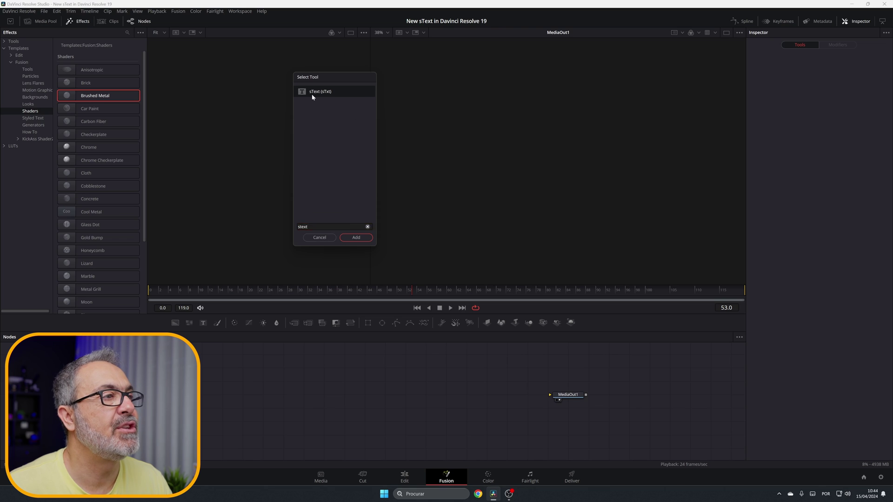
pyautogui.click(356, 237)
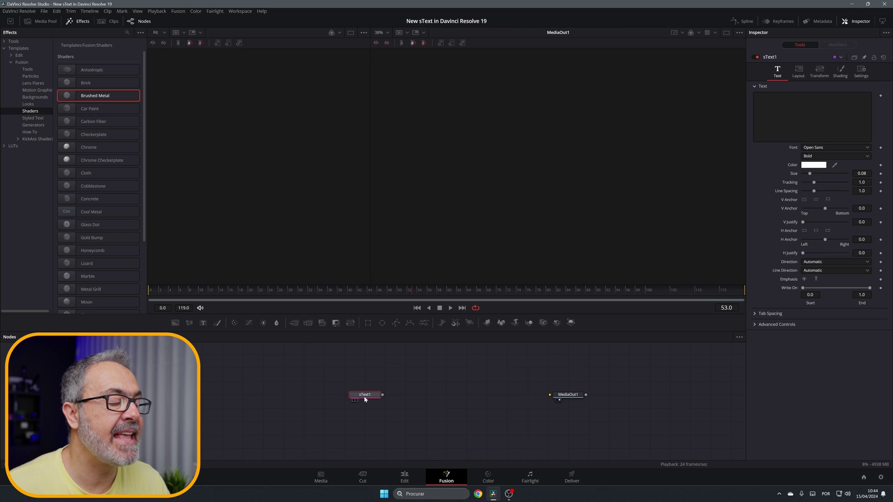
pyautogui.moveTo(365, 399); pyautogui.dragTo(321, 400)
# Step: Add an sRender1 node after sText1 and wire it into MediaOut1
pyautogui.hotkey('shift', 'space')
pyautogui.write('sre')
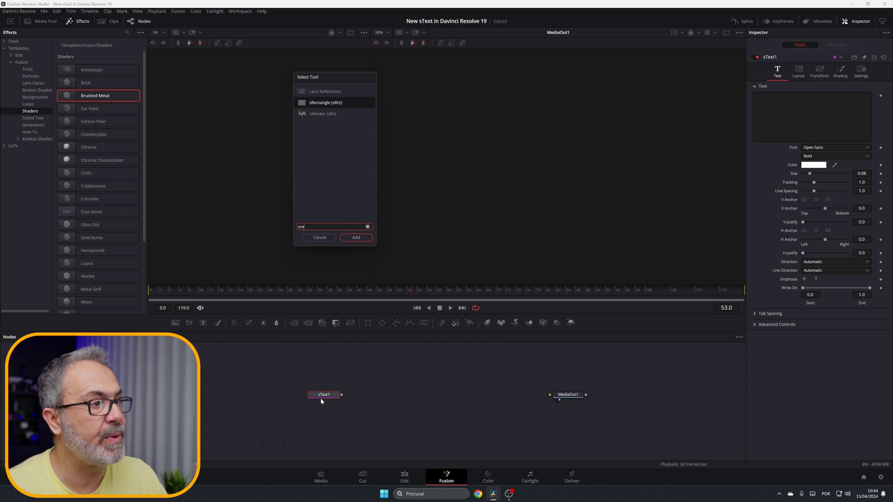
pyautogui.write('nder')
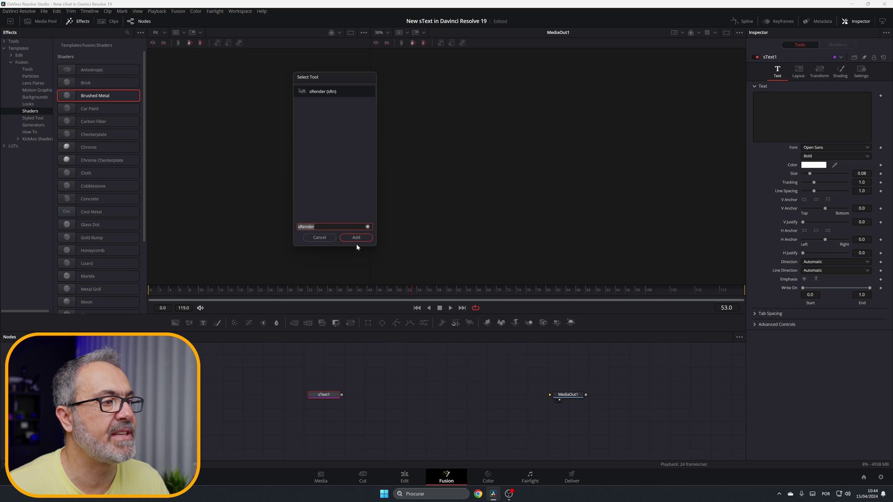
pyautogui.click(357, 237)
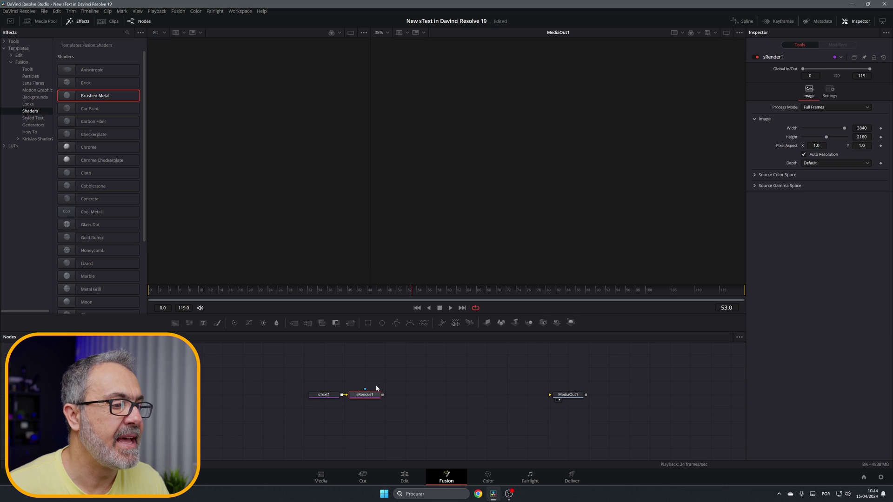
pyautogui.click(420, 389)
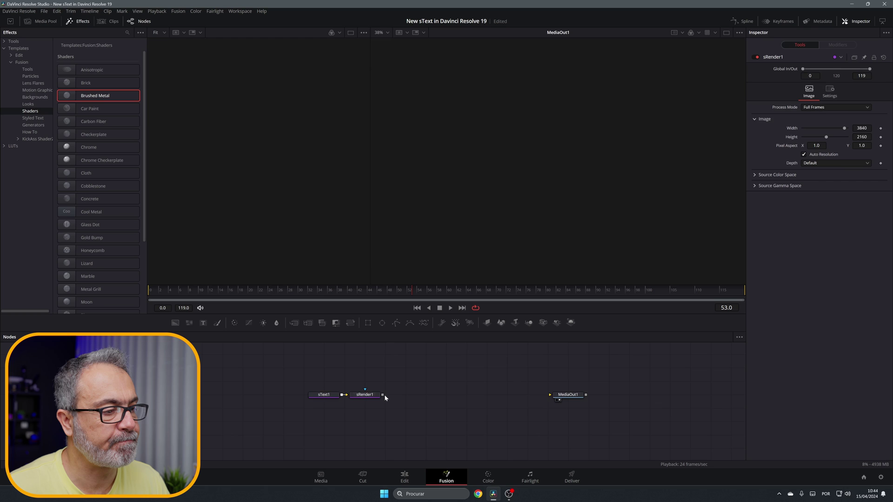
pyautogui.moveTo(383, 396); pyautogui.dragTo(565, 395)
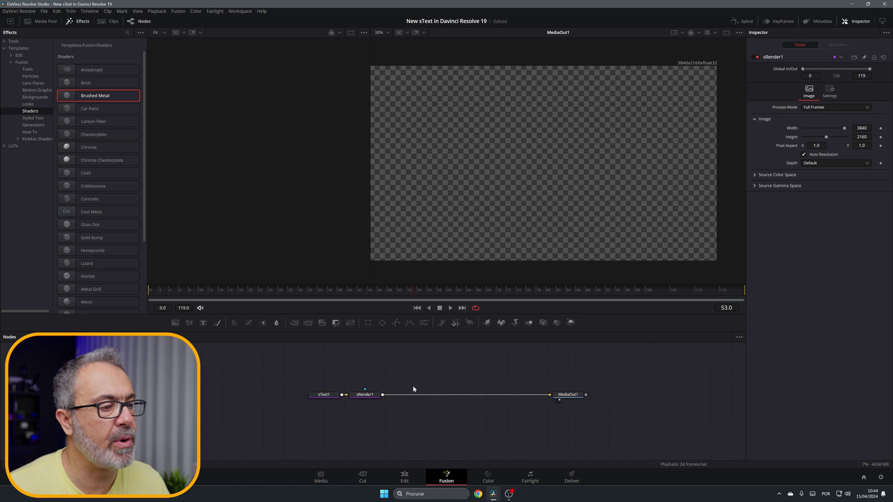
pyautogui.moveTo(365, 394); pyautogui.dragTo(466, 395)
# Step: Set sText1 to 'RESOLVE' in Montserrat Black at size 0.1537, and add a standalone Text1 node
pyautogui.click(327, 395)
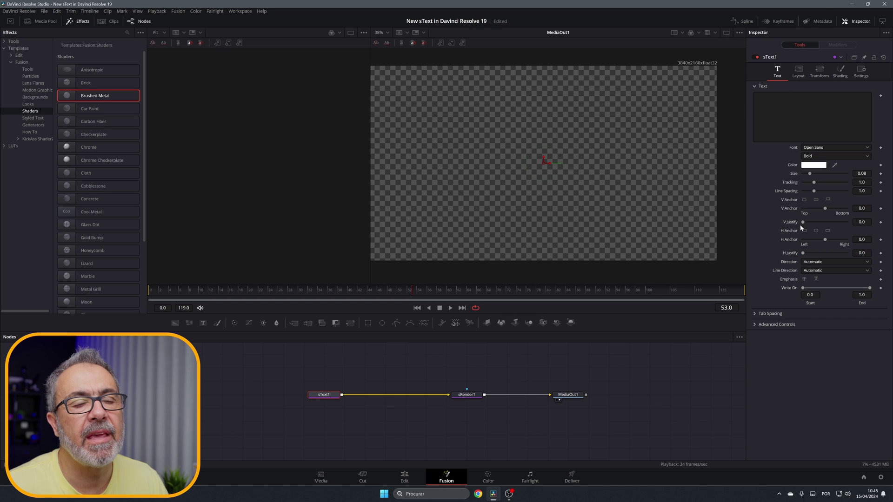
pyautogui.click(754, 97)
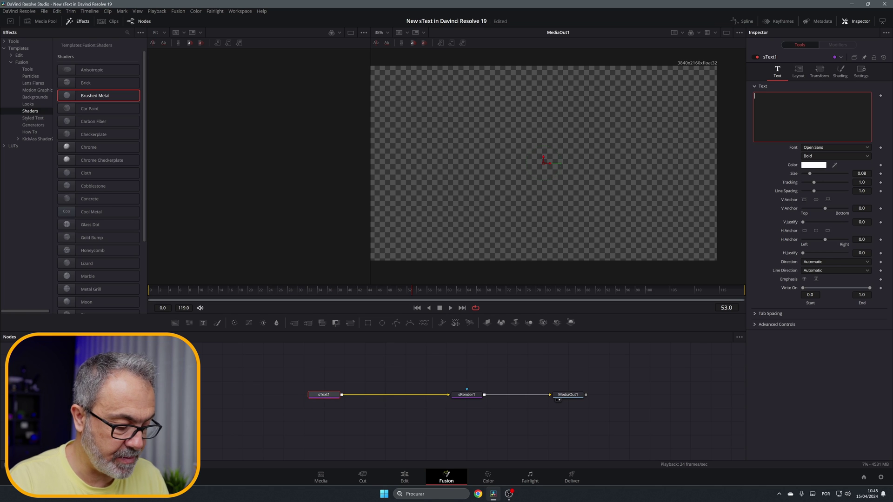
pyautogui.write('RESOLVE')
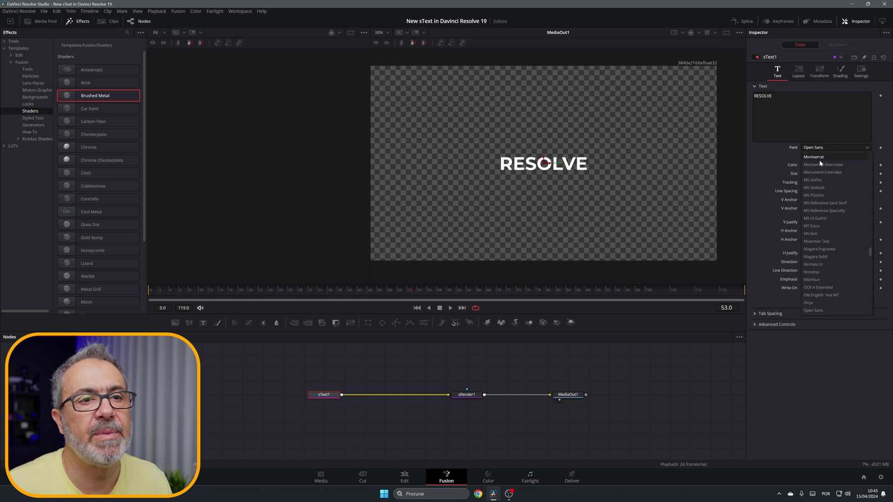
pyautogui.click(819, 156)
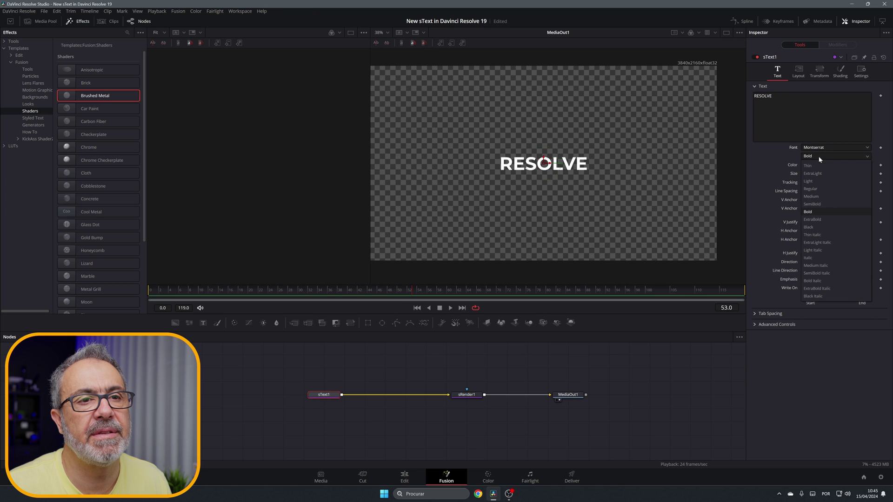
pyautogui.click(808, 227)
pyautogui.moveTo(809, 173); pyautogui.dragTo(816, 174)
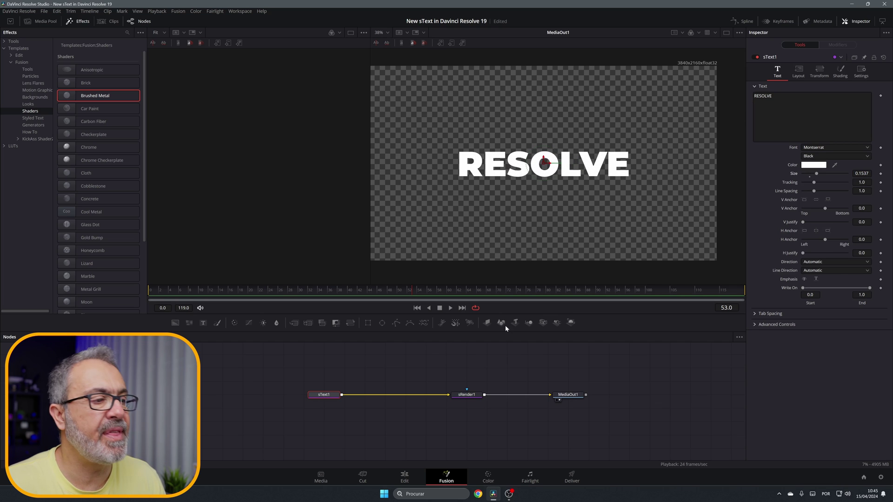
pyautogui.moveTo(203, 322); pyautogui.dragTo(324, 368)
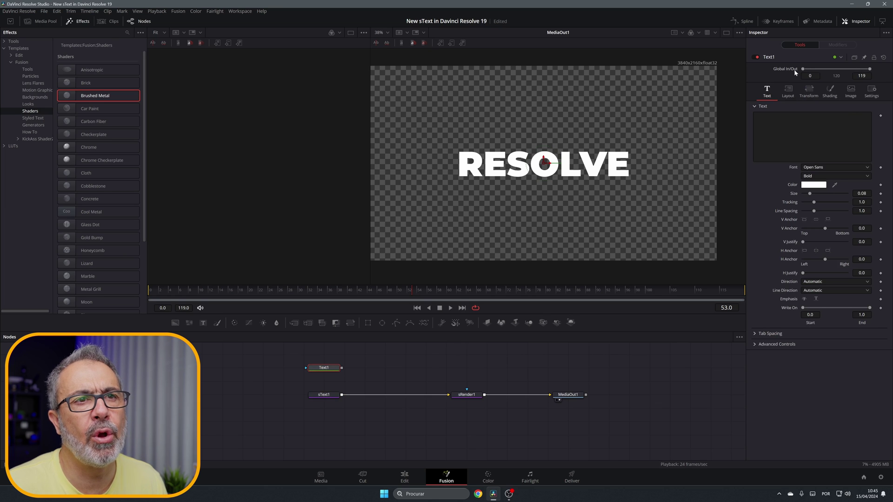
# Step: Browse sText1's Layout, Shading, General and Transform tabs, then return to the Text controls
pyautogui.click(326, 395)
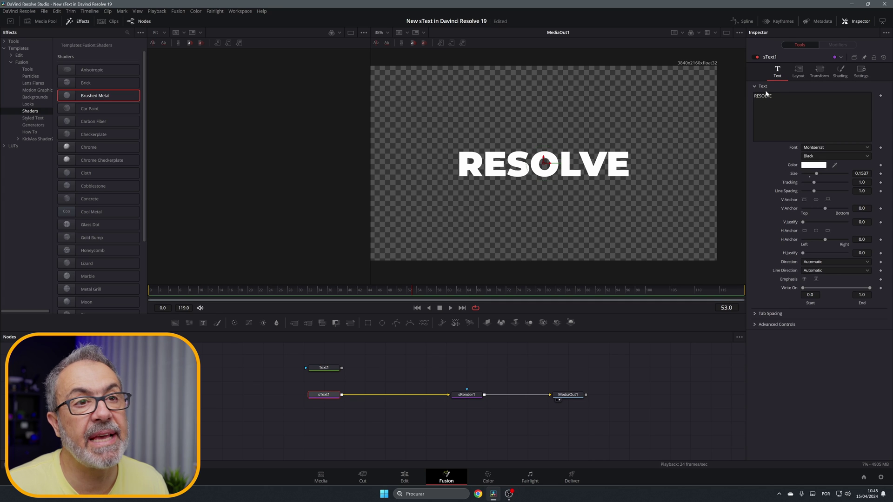
pyautogui.click(798, 71)
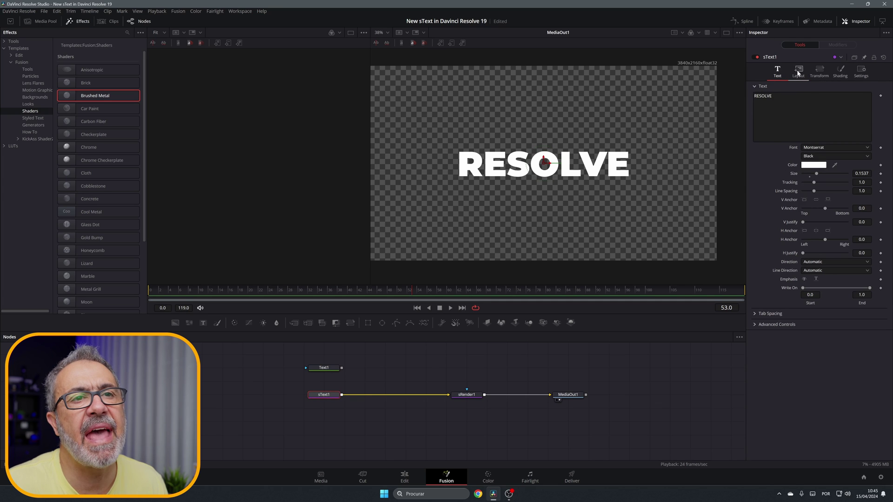
pyautogui.click(840, 71)
pyautogui.click(861, 71)
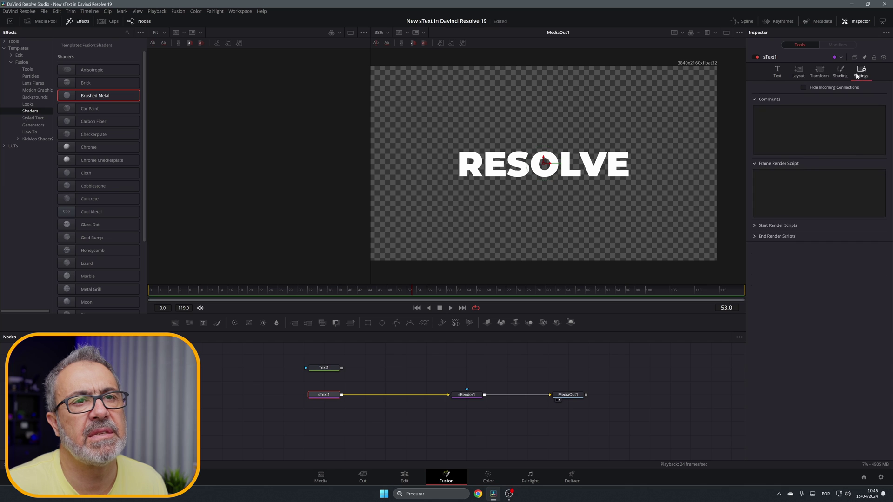
pyautogui.click(819, 71)
pyautogui.click(777, 71)
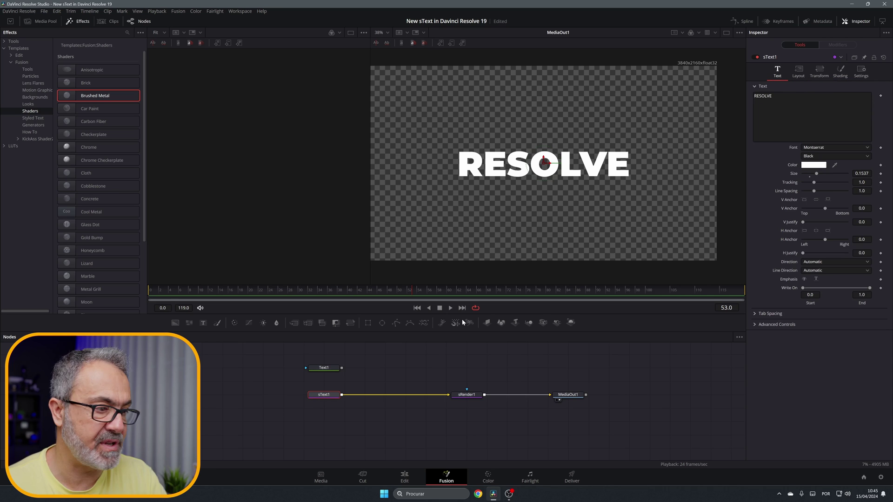
# Step: Delete the extra Text1 node and move sText1 further left
pyautogui.click(311, 367)
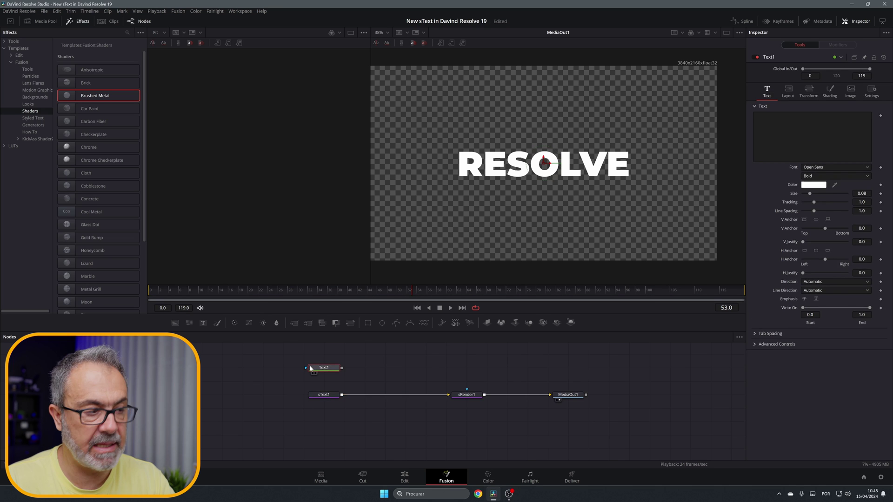
pyautogui.press('Delete')
pyautogui.moveTo(325, 395); pyautogui.dragTo(284, 395)
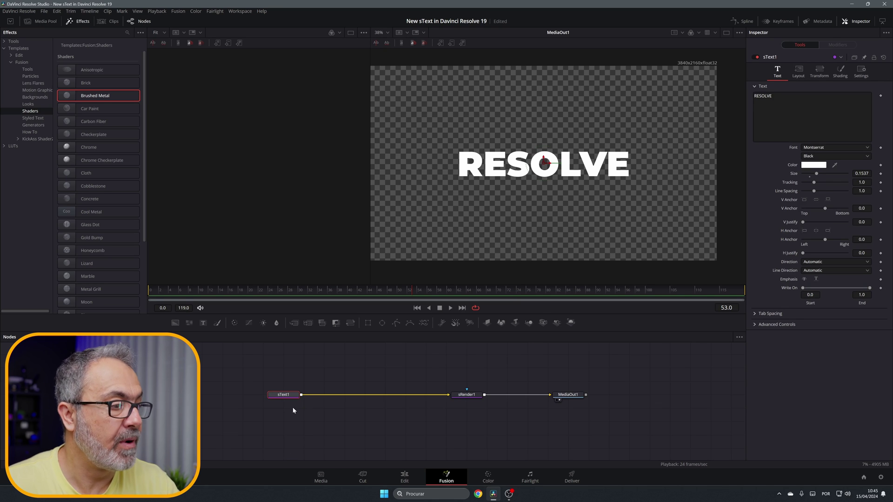
# Step: Insert an sBoolean1 node after sText1 using the sbo tool search
pyautogui.hotkey('shift', 'space')
pyautogui.write('sbo')
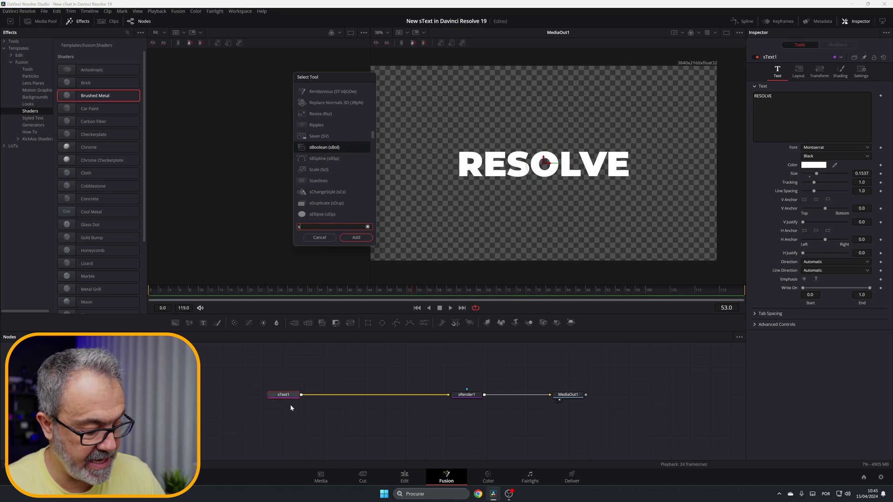
pyautogui.click(357, 237)
pyautogui.moveTo(325, 395); pyautogui.dragTo(345, 395)
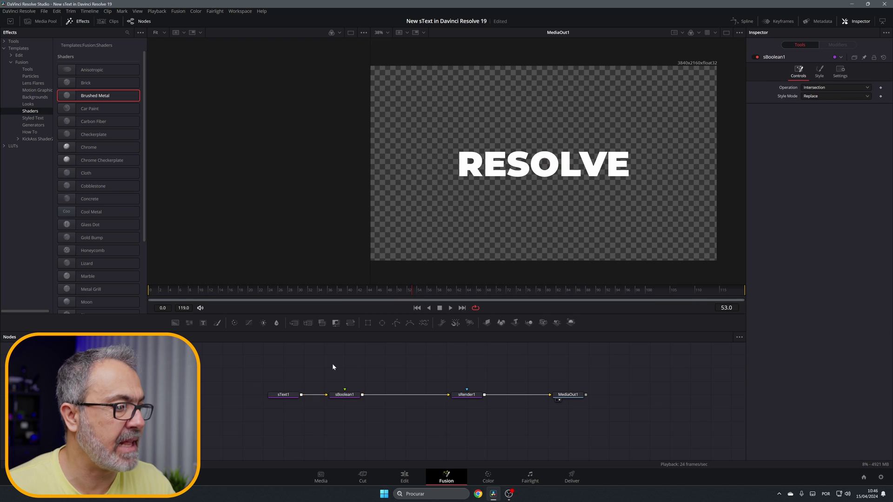
# Step: Connect a new sRectangle1 into sBoolean1 and set the boolean operation to Subtract
pyautogui.hotkey('shift', 'space')
pyautogui.write('srec')
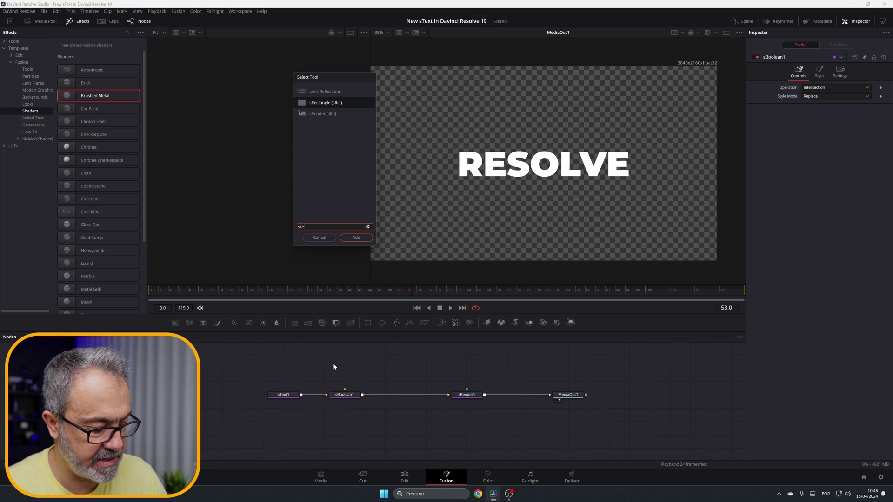
pyautogui.click(356, 237)
pyautogui.moveTo(363, 367); pyautogui.dragTo(345, 393)
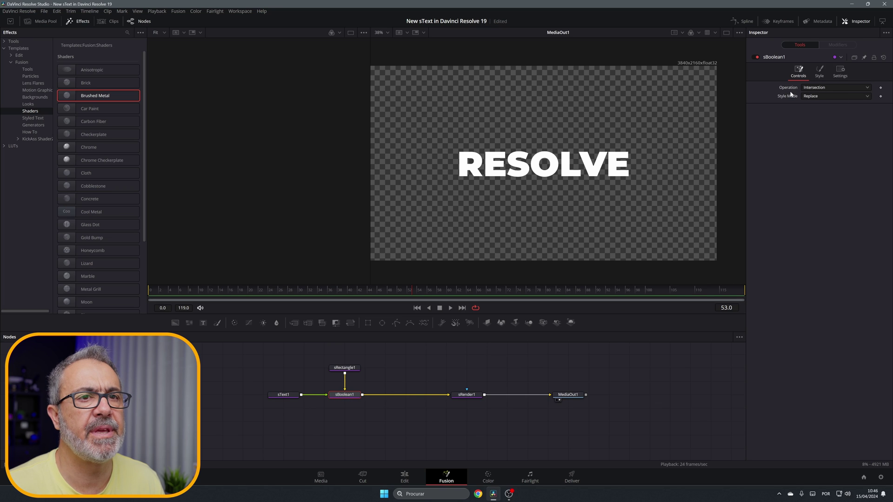
pyautogui.click(810, 88)
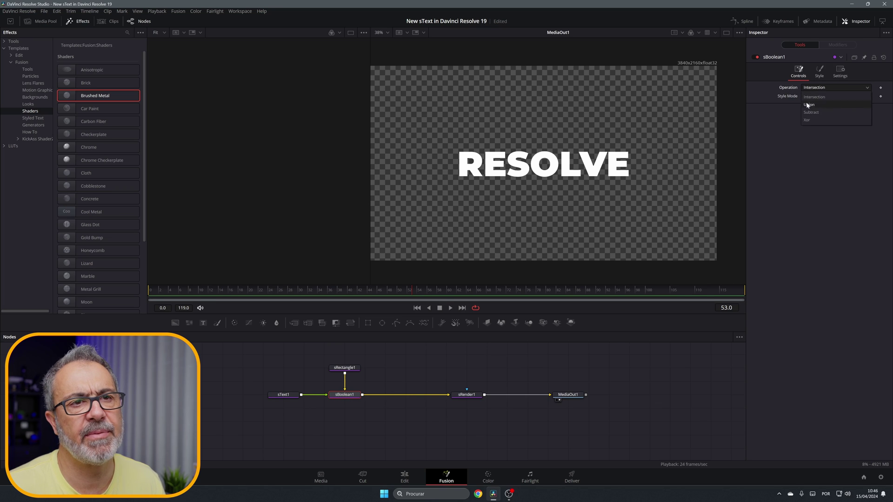
pyautogui.click(811, 112)
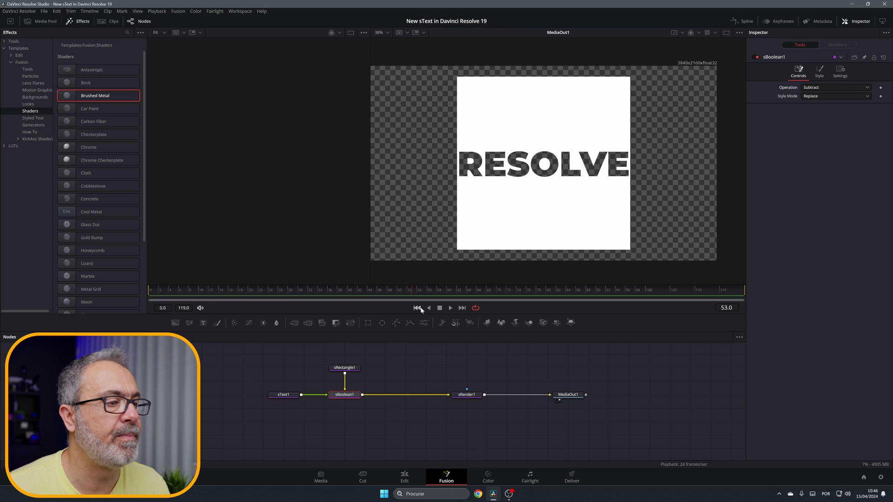
# Step: Resize sRectangle1 to height 0.182 and width 0.578, then add a Renderer3D1 node
pyautogui.click(353, 370)
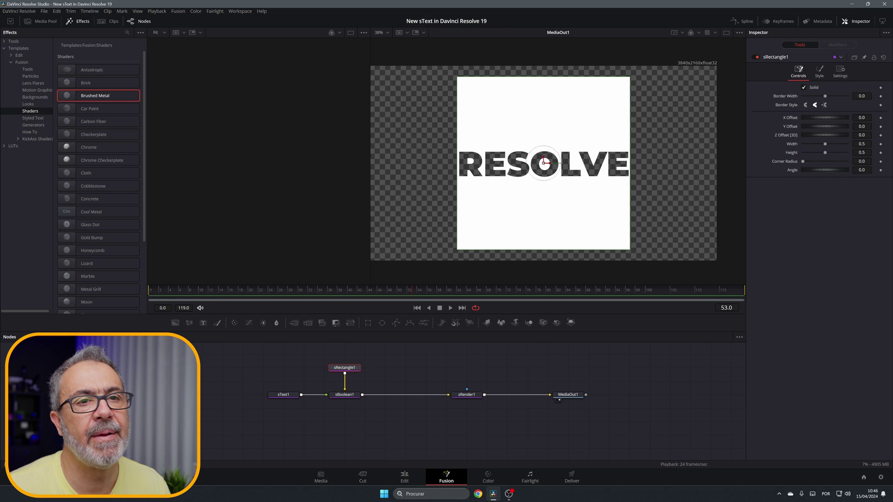
pyautogui.moveTo(861, 153); pyautogui.dragTo(837, 152)
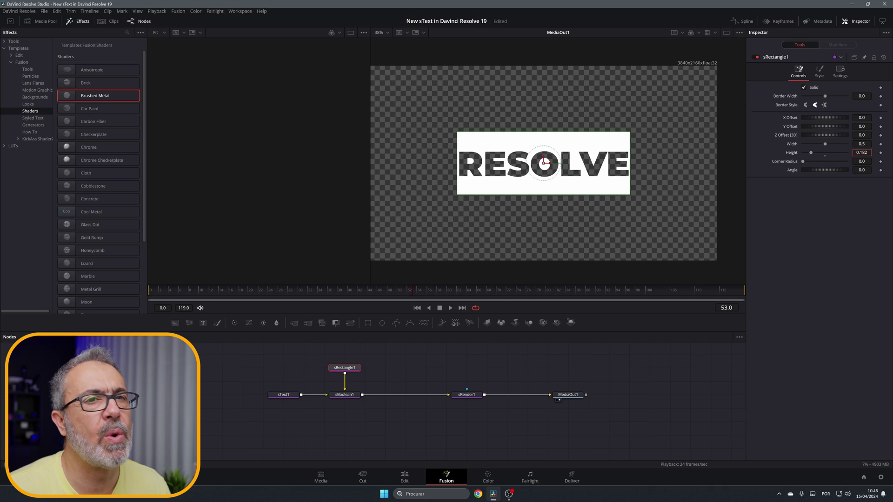
pyautogui.moveTo(585, 196); pyautogui.dragTo(599, 195)
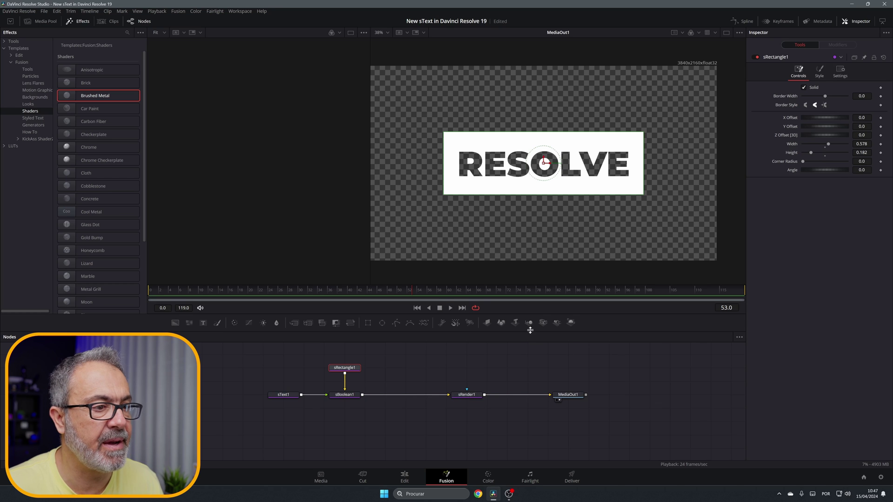
pyautogui.moveTo(529, 324); pyautogui.dragTo(466, 371)
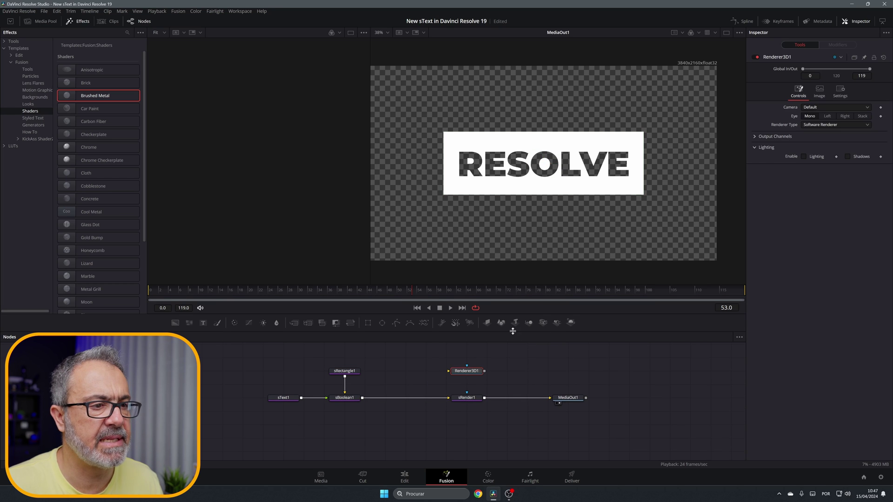
# Step: Add Merge3D1, Camera3D1 and SpotLight1, route Renderer3D1 to MediaOut1, and delete sRender1
pyautogui.moveTo(526, 326); pyautogui.dragTo(470, 372)
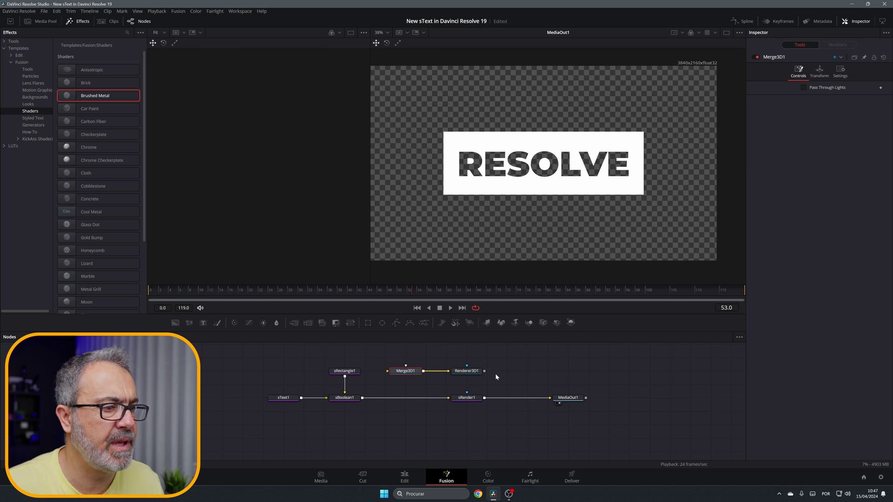
pyautogui.click(544, 323)
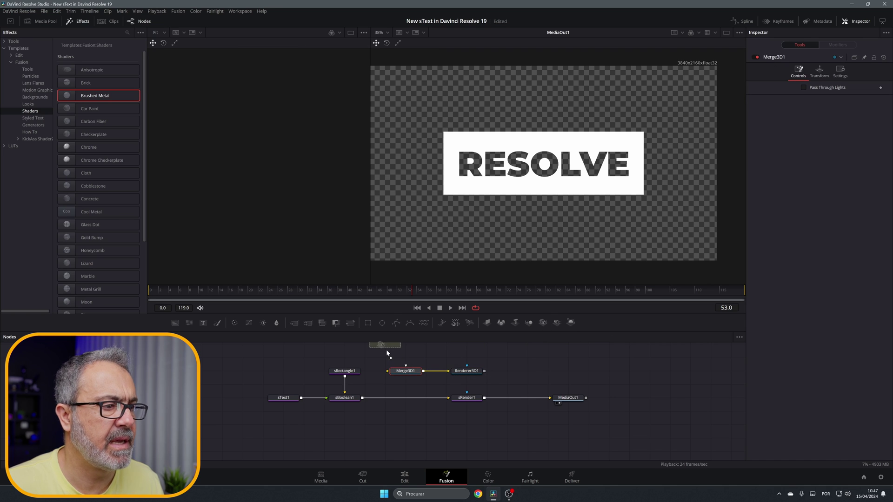
pyautogui.click(557, 323)
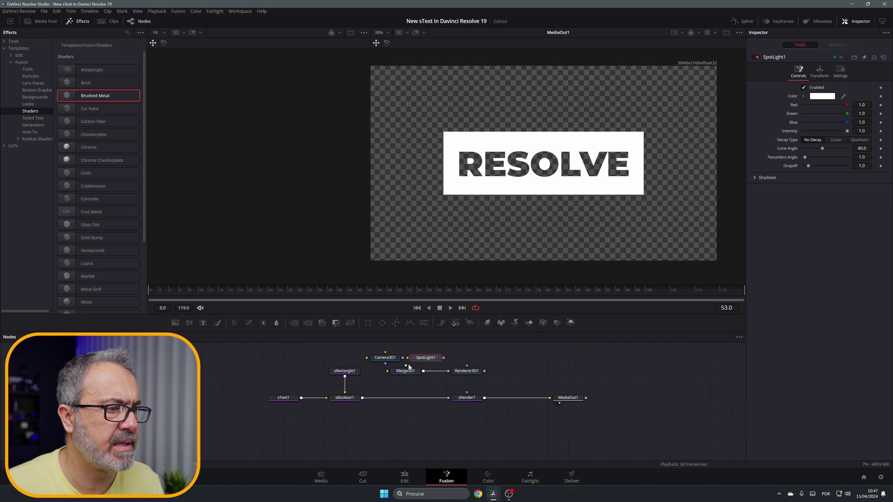
pyautogui.moveTo(403, 358); pyautogui.dragTo(406, 367)
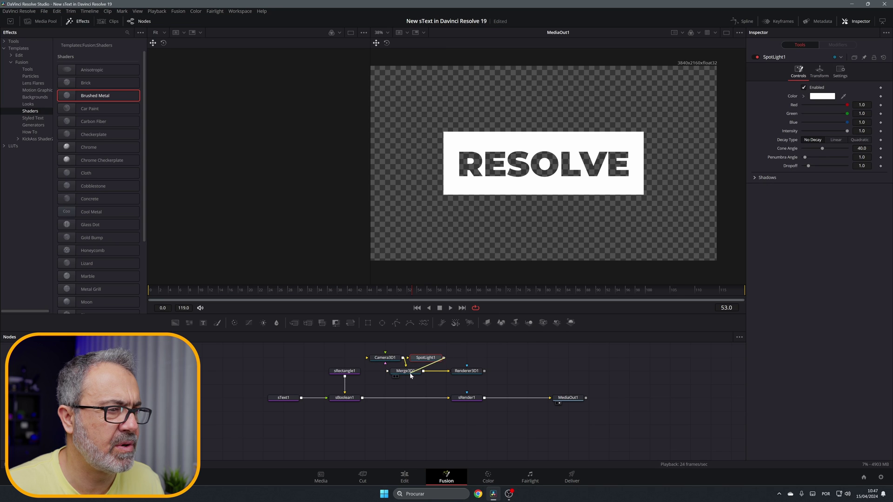
pyautogui.moveTo(484, 371); pyautogui.dragTo(551, 401)
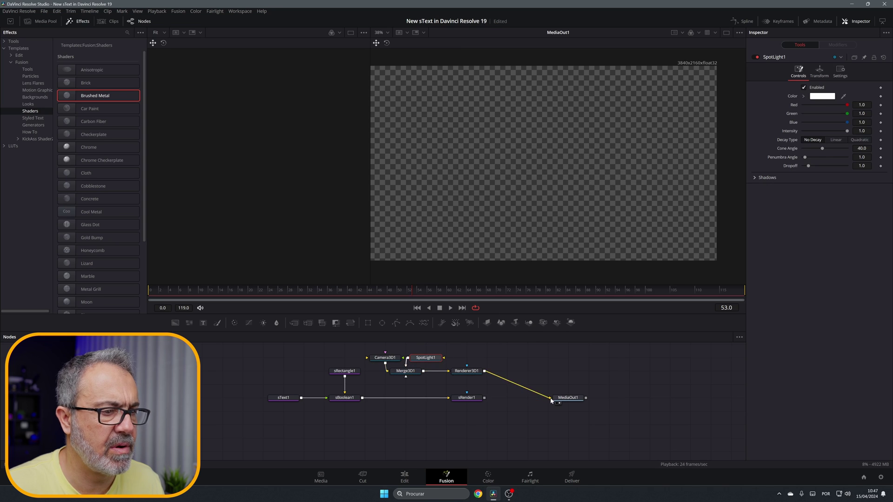
pyautogui.click(467, 397)
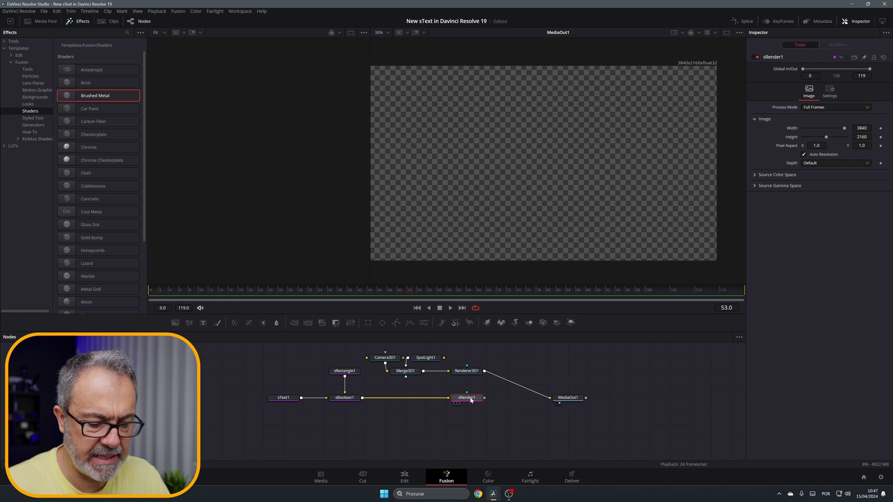
pyautogui.press('Delete')
# Step: Add Extrude3D1 after sBoolean1, feed it into Merge3D1, and tidy the node layout
pyautogui.click(350, 399)
pyautogui.hotkey('shift', 'space')
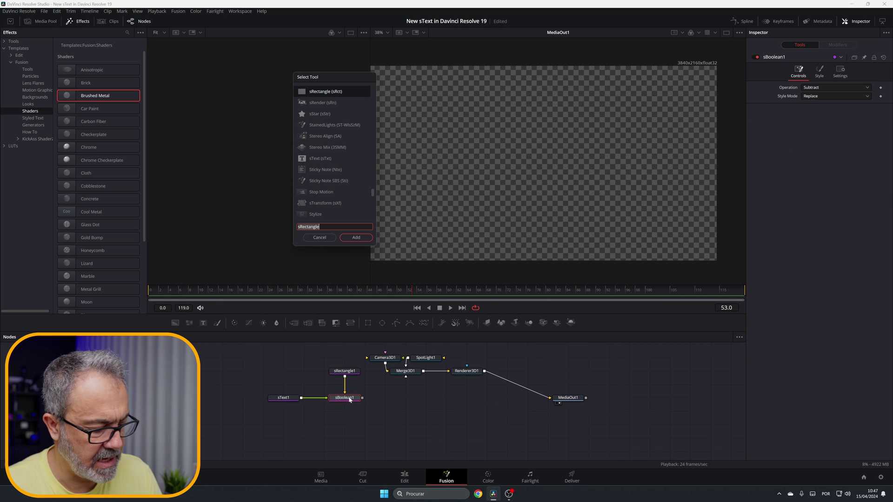
pyautogui.write('extr')
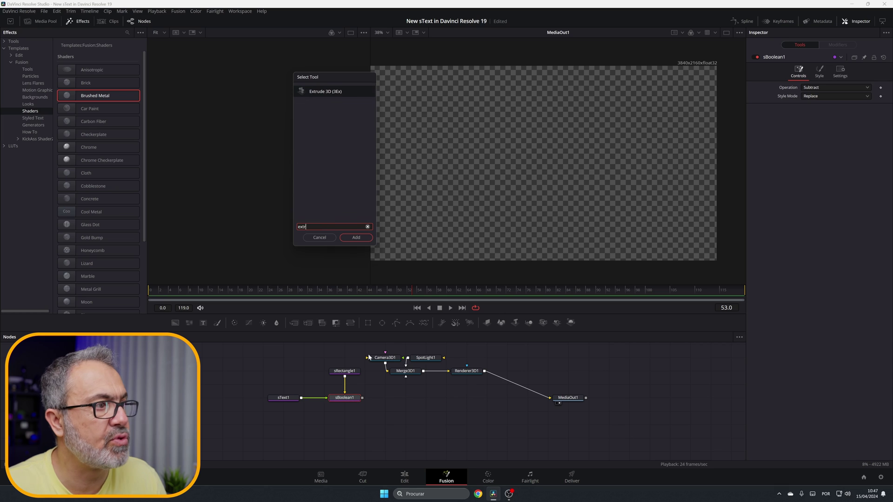
pyautogui.click(326, 93)
pyautogui.click(351, 238)
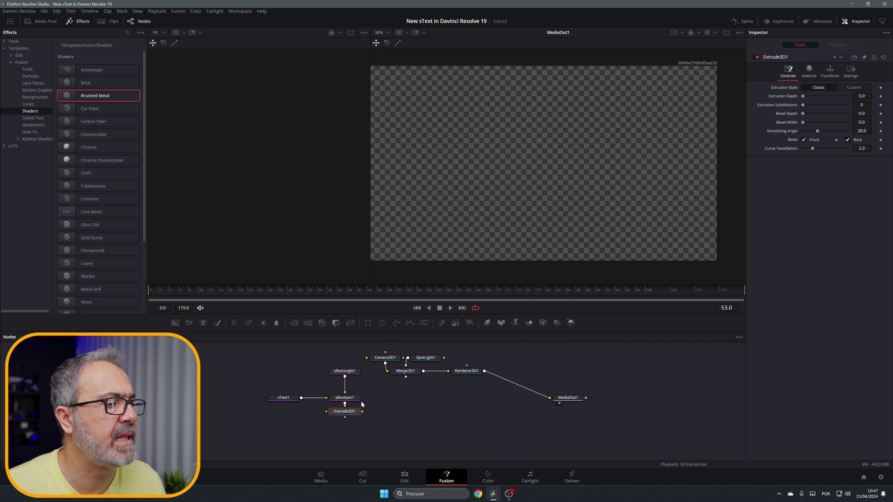
pyautogui.moveTo(364, 412); pyautogui.dragTo(416, 398)
pyautogui.moveTo(467, 370); pyautogui.dragTo(466, 397)
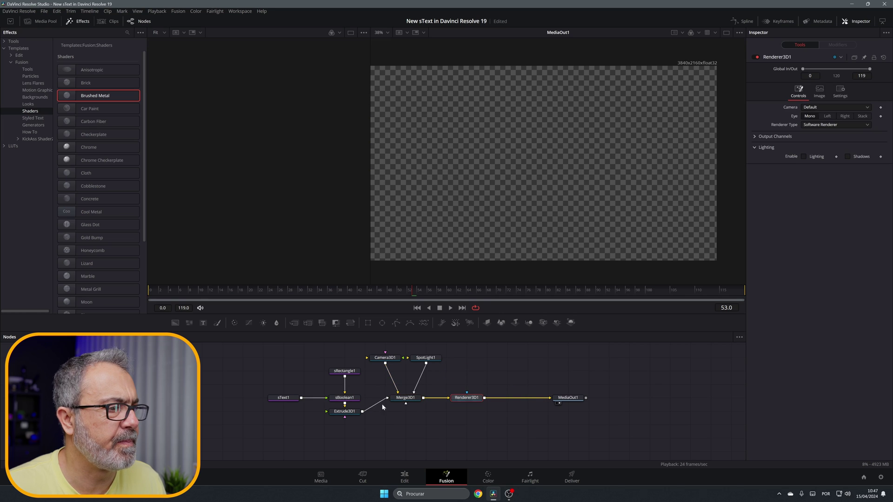
pyautogui.moveTo(352, 399); pyautogui.dragTo(246, 412)
# Step: View Merge3D1 in the left viewer and pull Camera3D1 back to frame the whole RESOLVE card
pyautogui.moveTo(345, 371); pyautogui.dragTo(304, 370)
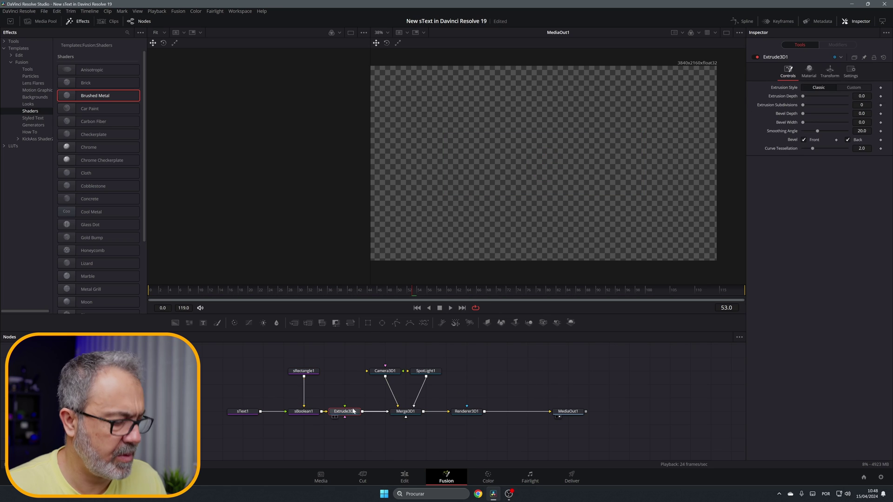
pyautogui.press('1')
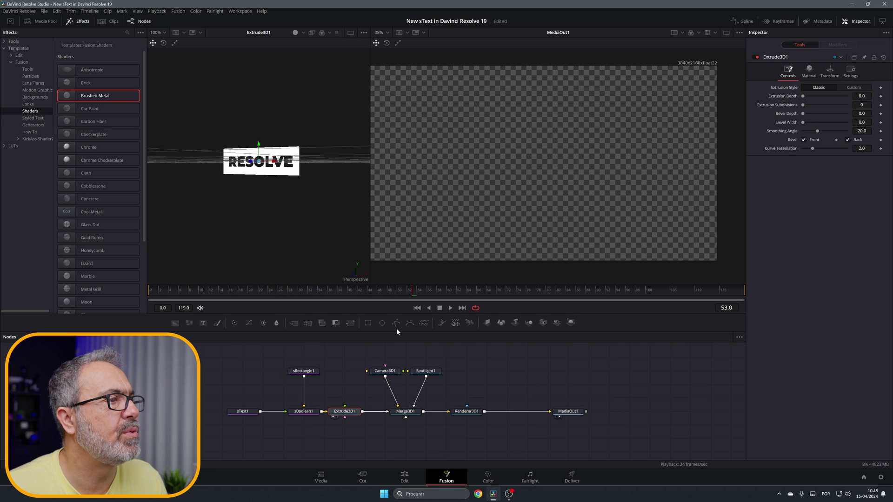
pyautogui.click(405, 411)
pyautogui.press('1')
pyautogui.click(389, 372)
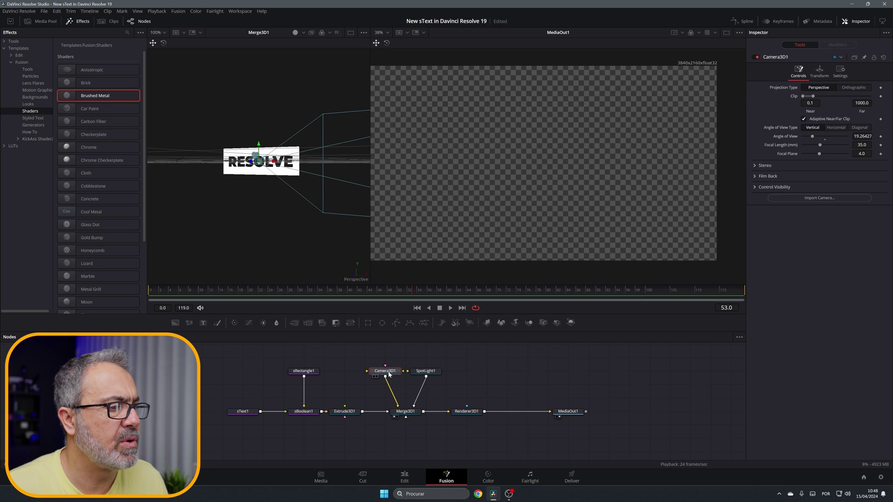
pyautogui.moveTo(253, 163); pyautogui.dragTo(111, 210)
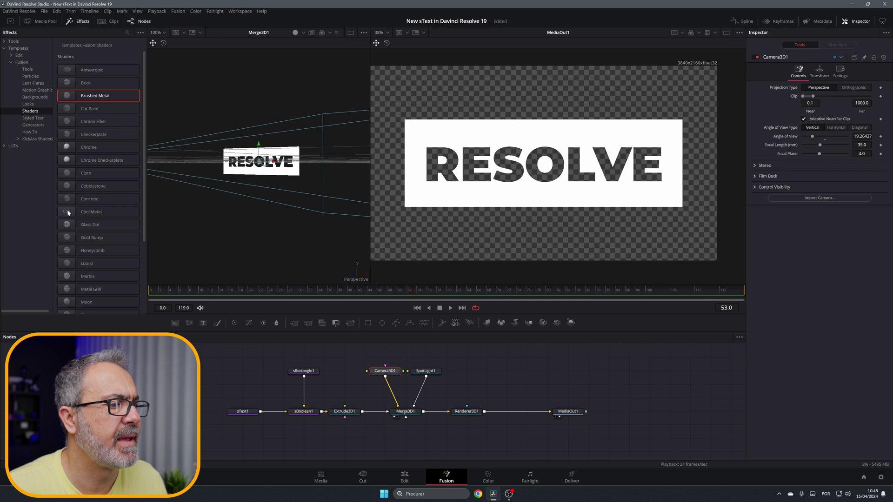
# Step: Move SpotLight1 left and set Renderer3D1 to Hardware Renderer with lighting and shadows enabled
pyautogui.click(426, 370)
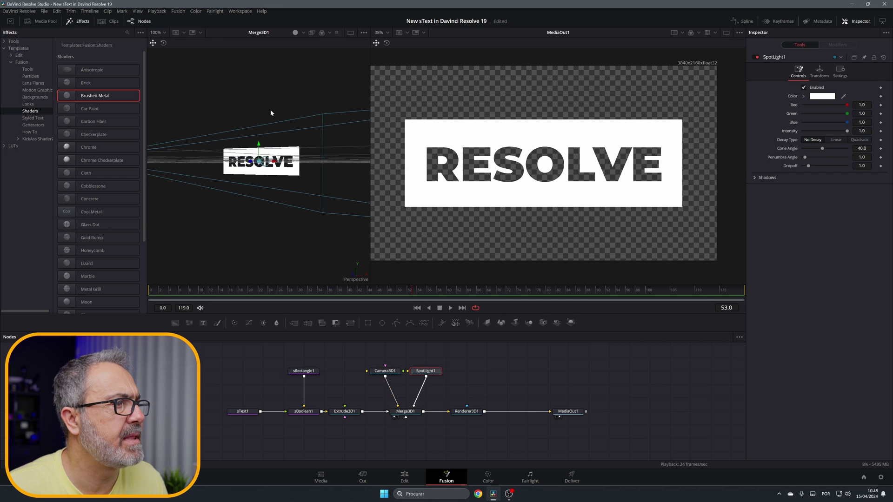
pyautogui.moveTo(250, 167); pyautogui.dragTo(166, 177)
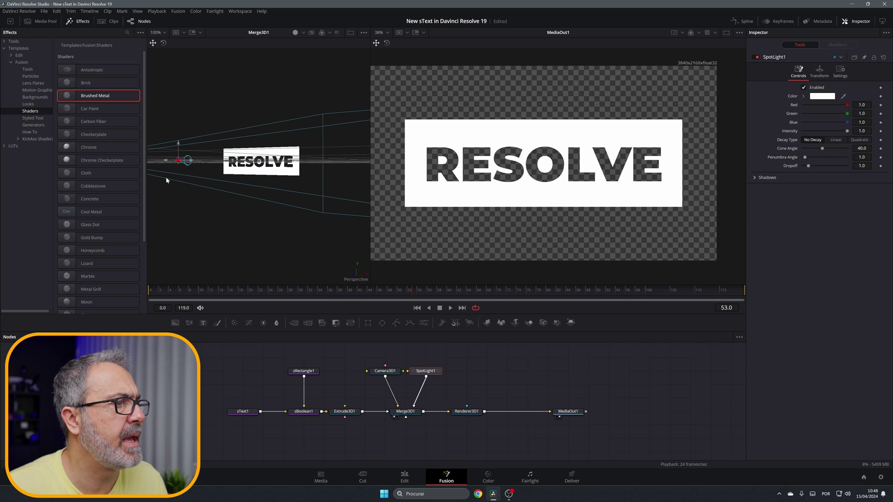
pyautogui.click(467, 411)
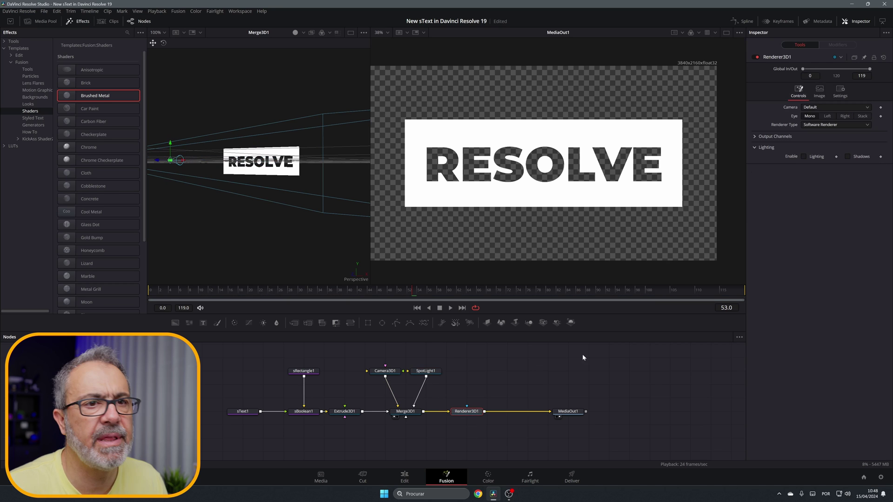
pyautogui.click(803, 156)
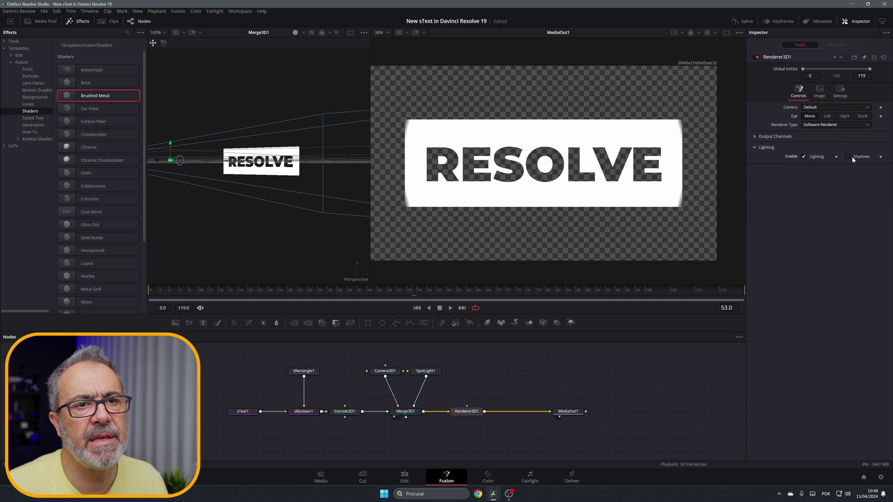
pyautogui.click(842, 125)
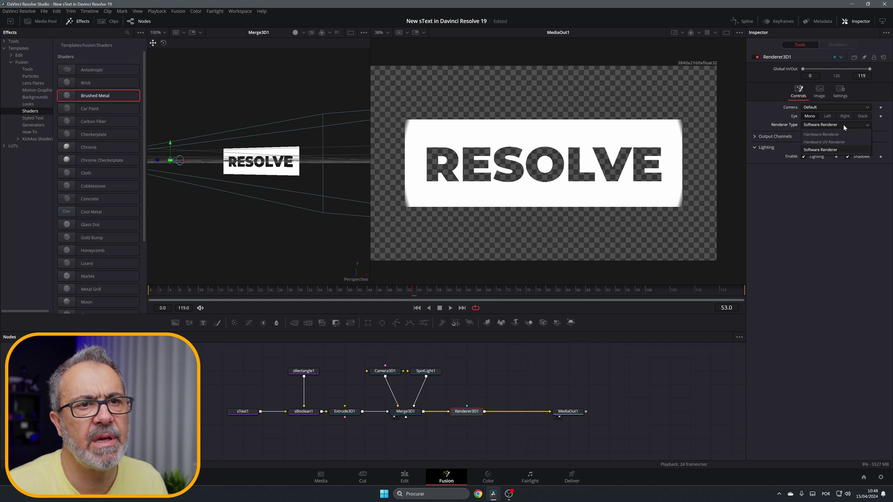
pyautogui.click(836, 132)
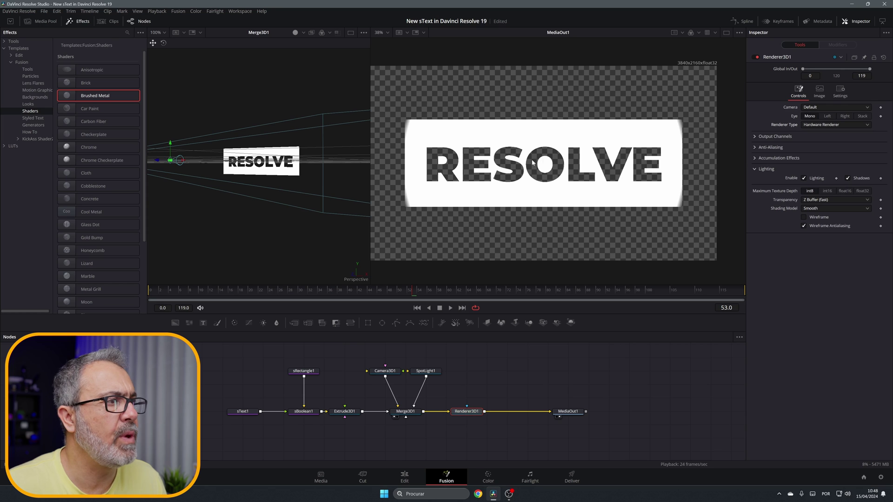
pyautogui.click(344, 411)
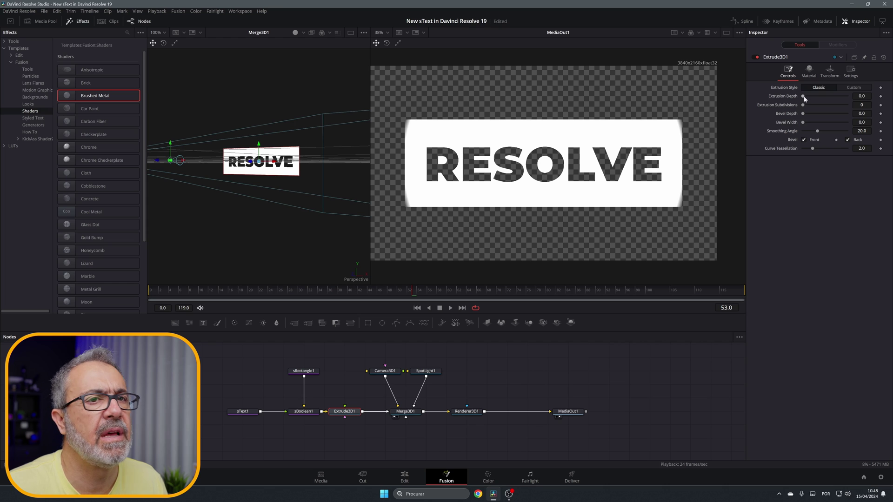
# Step: Set Extrude3D1 extrusion depth to 0.0835 and SpotLight1 penumbra angle to 20
pyautogui.moveTo(805, 96); pyautogui.dragTo(822, 98)
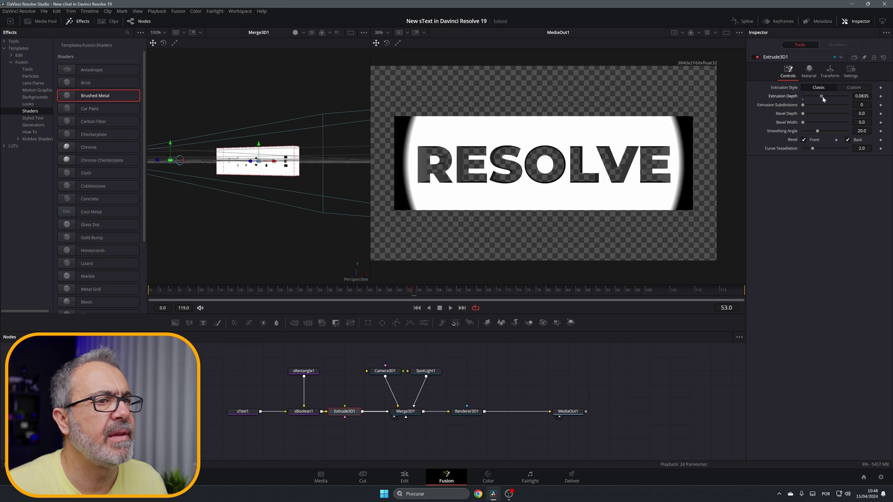
pyautogui.click(426, 370)
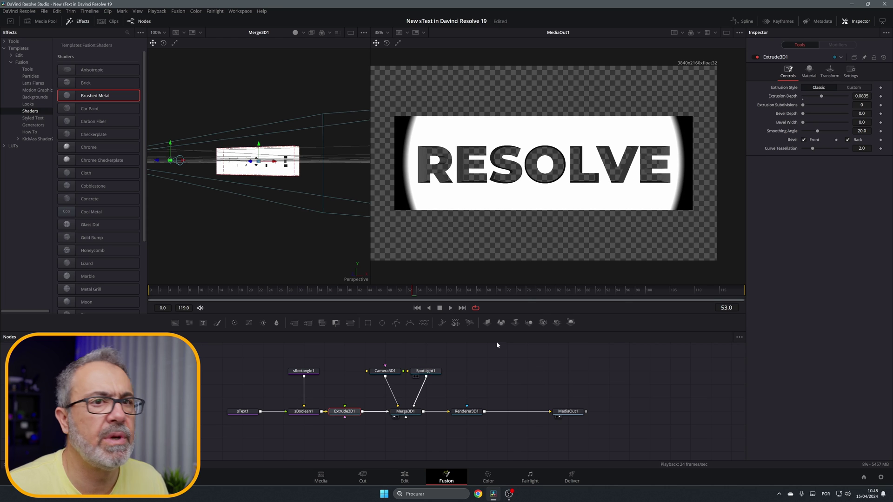
pyautogui.moveTo(808, 157); pyautogui.dragTo(847, 157)
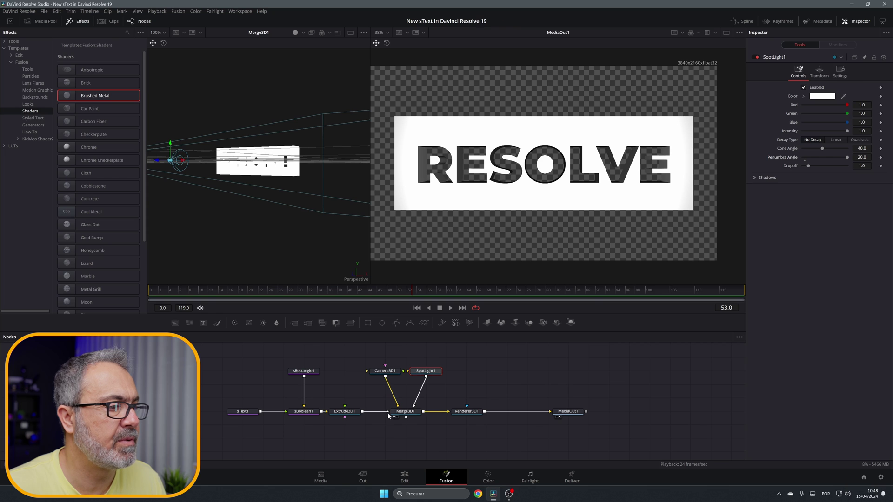
# Step: Rotate Extrude3D1 to -23.8 on Y in its Transform settings
pyautogui.click(355, 411)
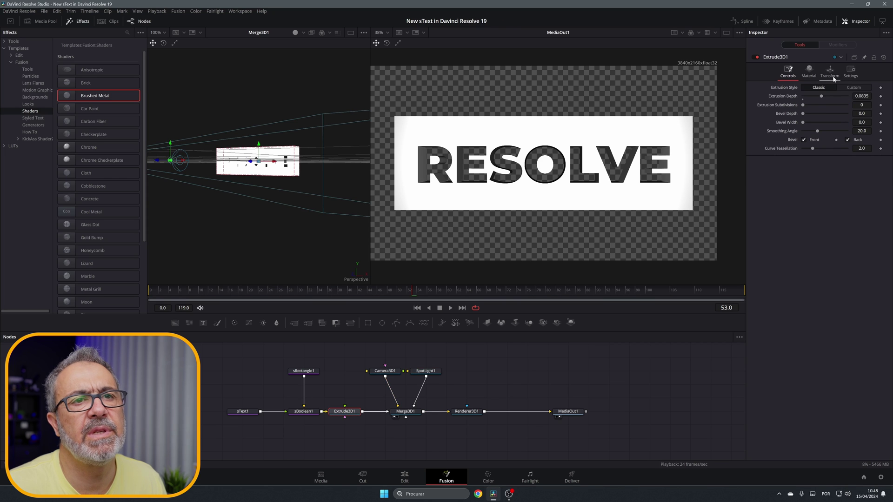
pyautogui.click(830, 72)
pyautogui.moveTo(862, 151); pyautogui.dragTo(835, 151)
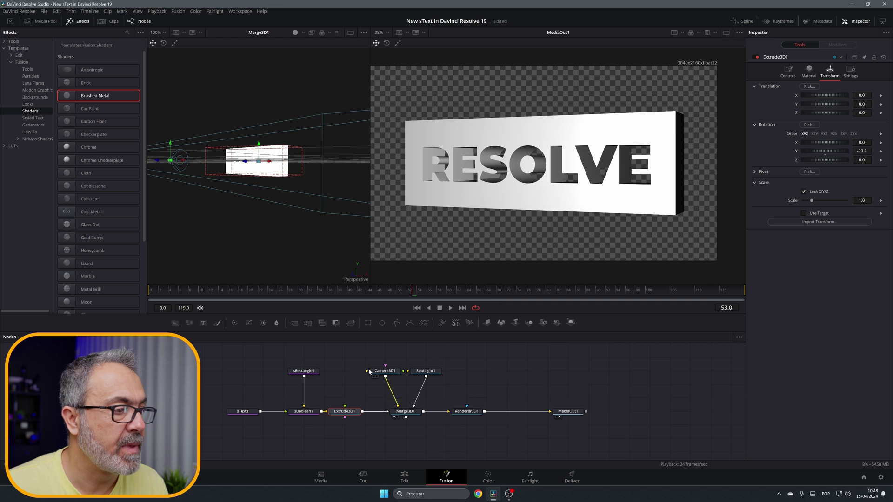
# Step: Delete the 3D node chain and route sBoolean1 through a new sRender1 into MediaOut1
pyautogui.moveTo(348, 350); pyautogui.dragTo(480, 428)
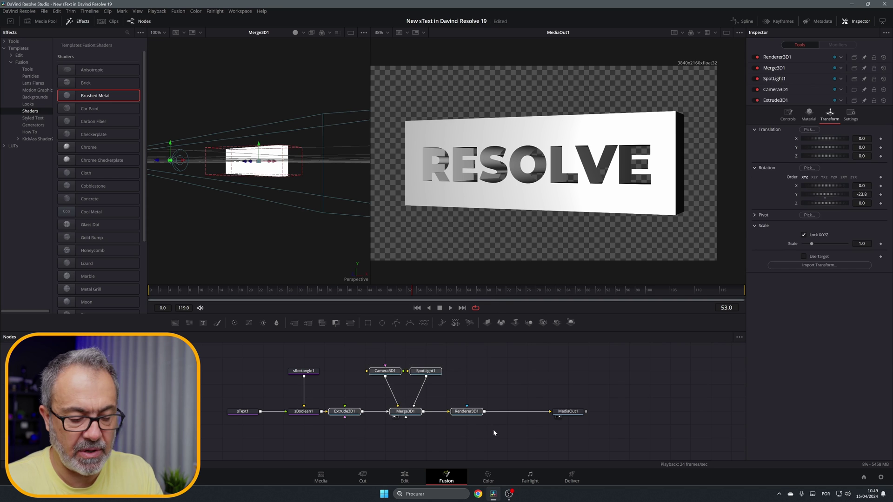
pyautogui.press('Delete')
pyautogui.click(310, 411)
pyautogui.hotkey('shift', 'space')
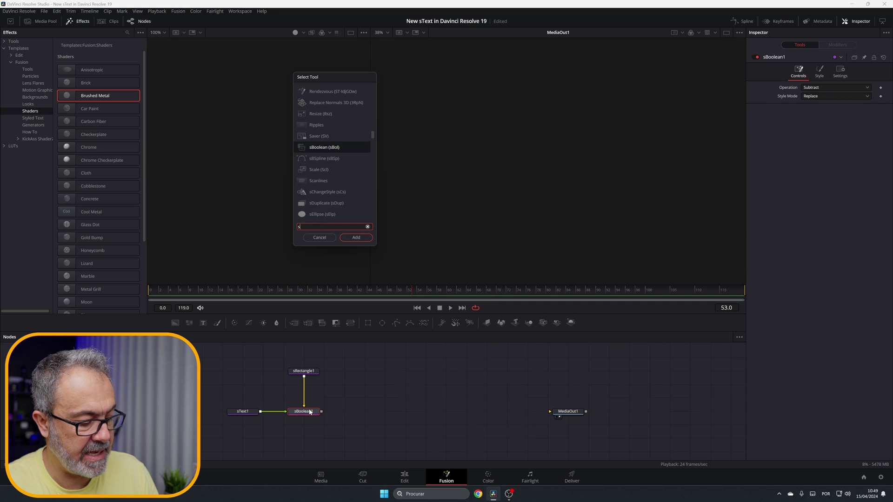
pyautogui.write('sre')
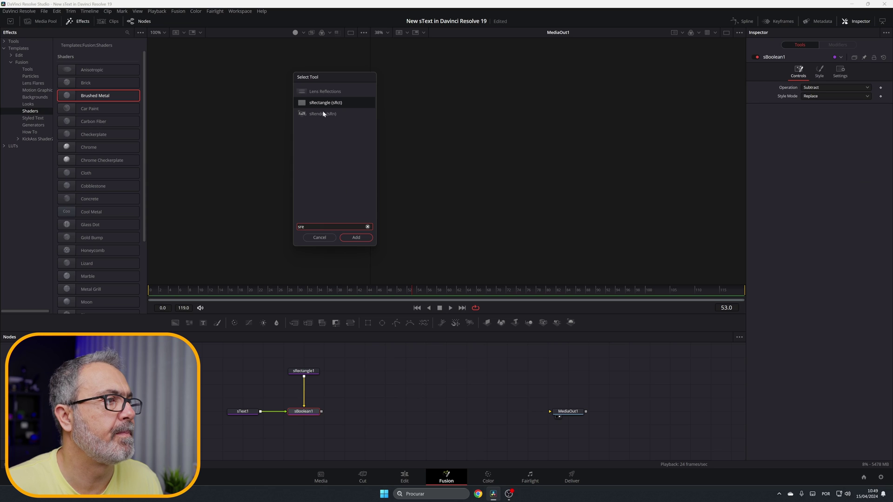
pyautogui.write('nde')
pyautogui.press('Return')
pyautogui.moveTo(303, 423); pyautogui.dragTo(573, 415)
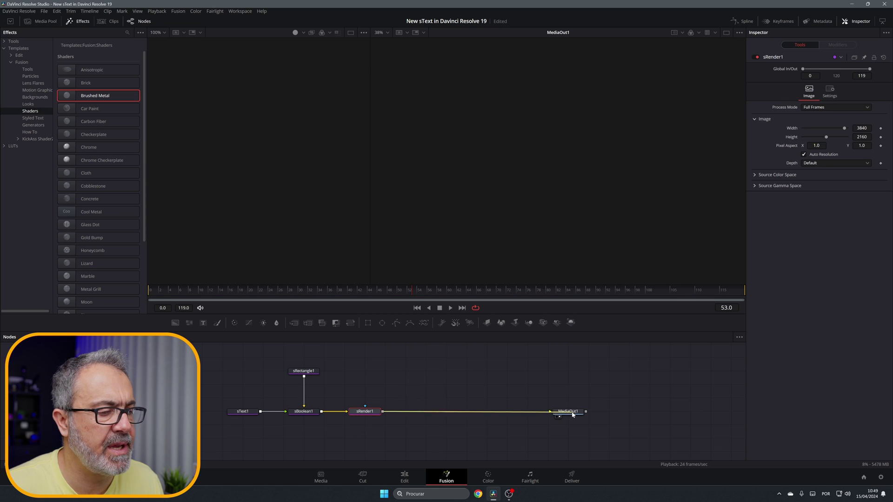
pyautogui.moveTo(374, 412); pyautogui.dragTo(437, 415)
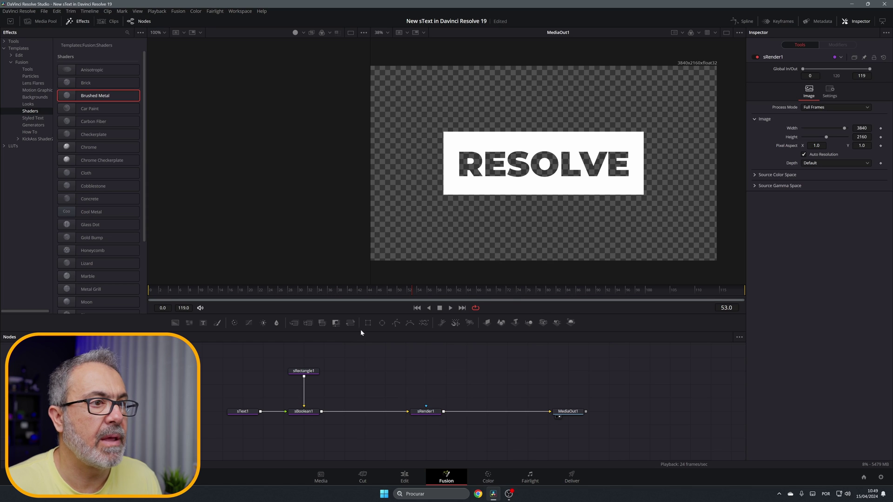
# Step: Set sBoolean1's Operation to Union
pyautogui.click(304, 412)
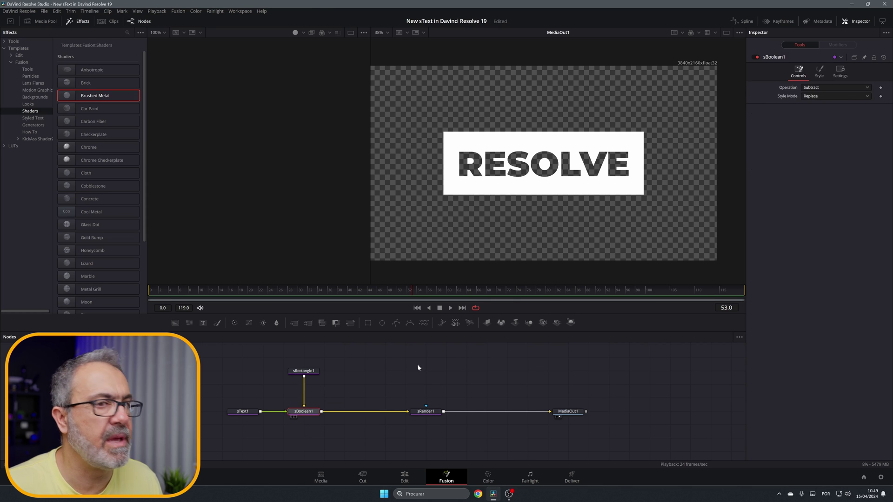
pyautogui.click(830, 87)
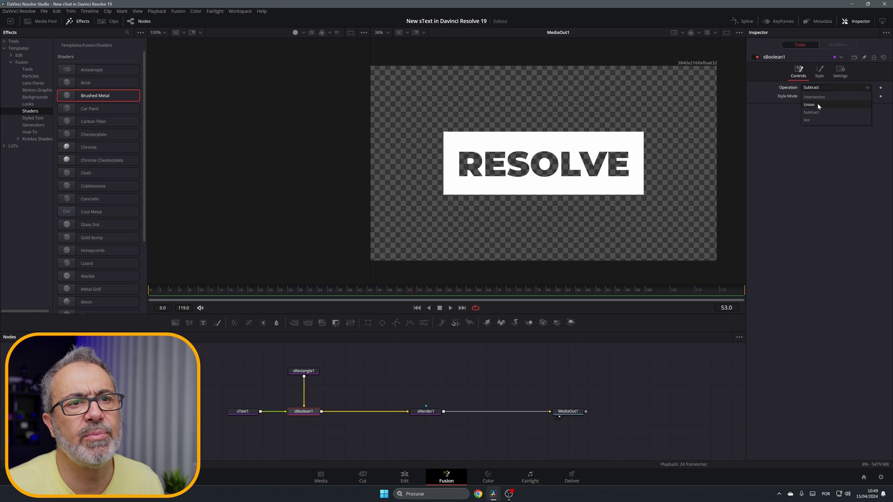
pyautogui.click(816, 103)
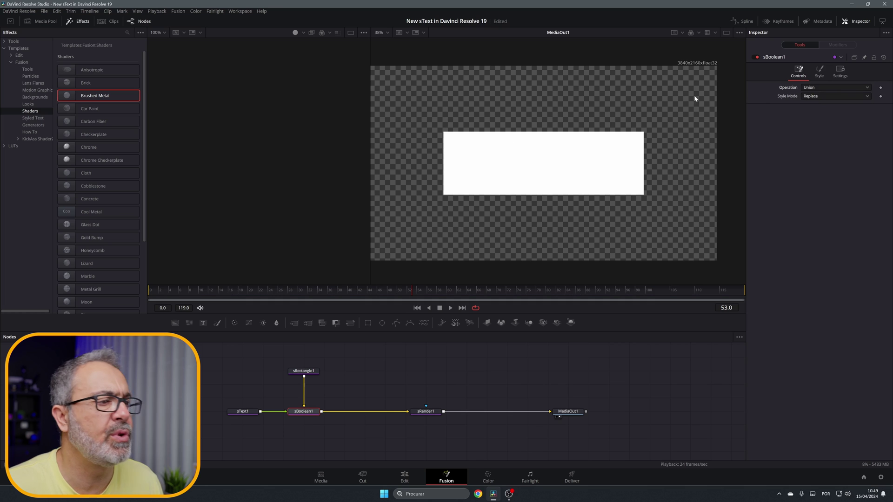
# Step: Shrink sRectangle1 to a 0.046-high bar at Y offset -0.059 and shift sRender1 left
pyautogui.click(312, 373)
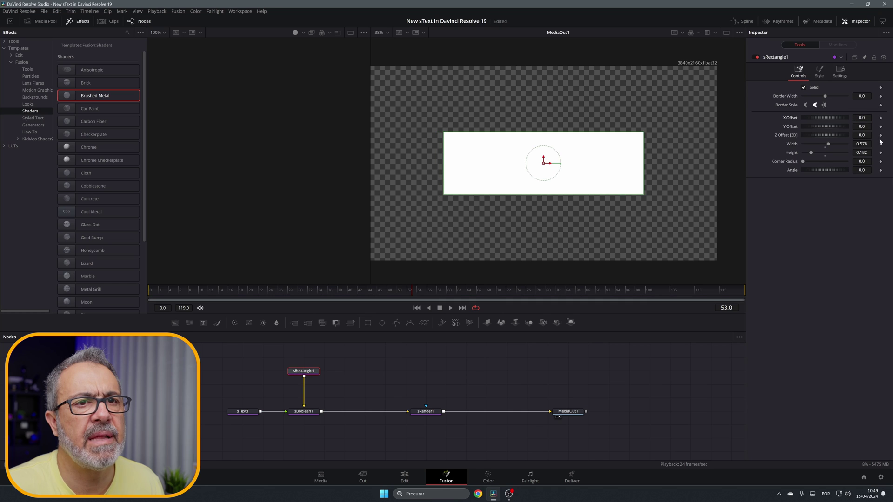
pyautogui.moveTo(861, 126)
pyautogui.mouseDown()
pyautogui.moveTo(841, 126)
pyautogui.moveTo(853, 152)
pyautogui.moveTo(839, 152)
pyautogui.moveTo(866, 126)
pyautogui.mouseUp()
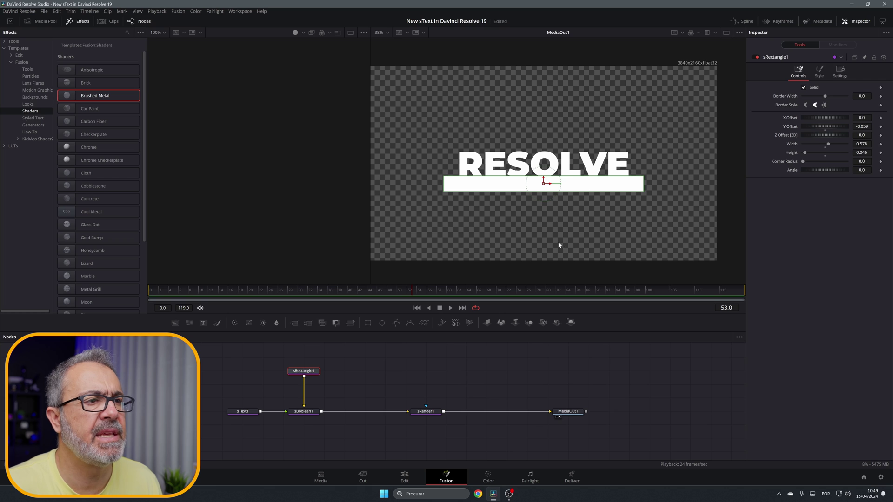
pyautogui.click(420, 412)
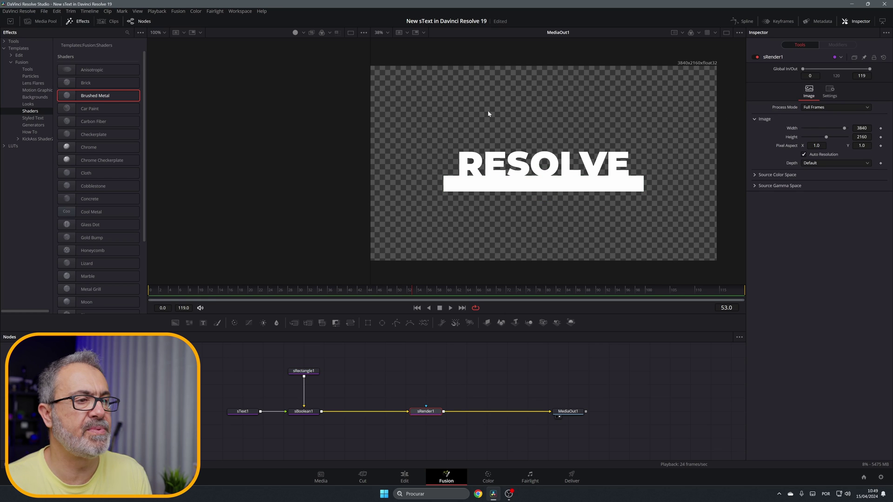
pyautogui.moveTo(429, 416); pyautogui.dragTo(370, 416)
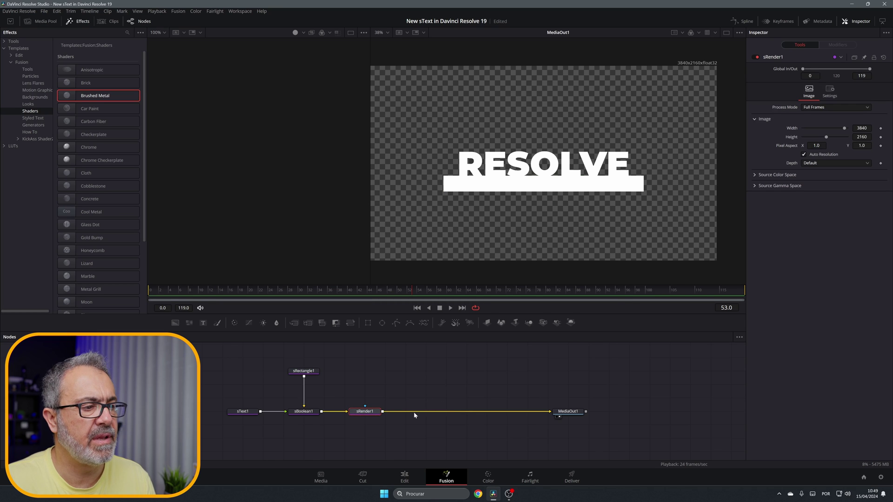
# Step: Add a Transform node between sRender1 and MediaOut1
pyautogui.hotkey('shift', 'space')
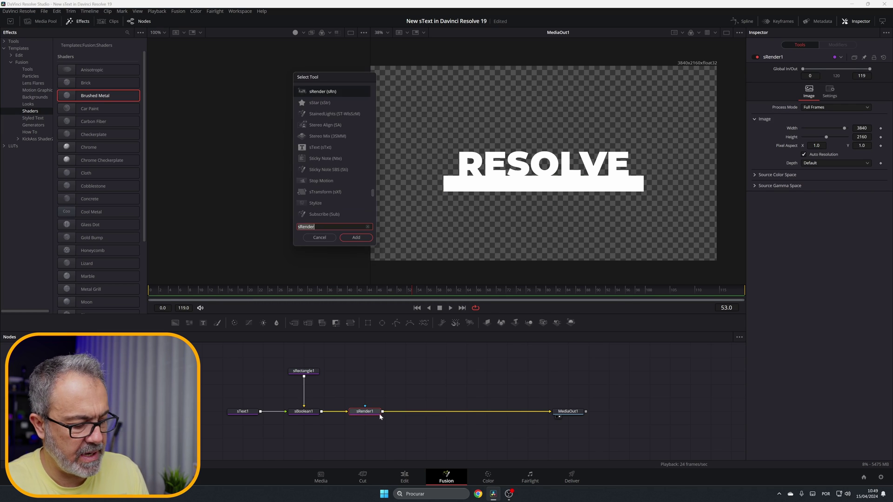
pyautogui.write('tr')
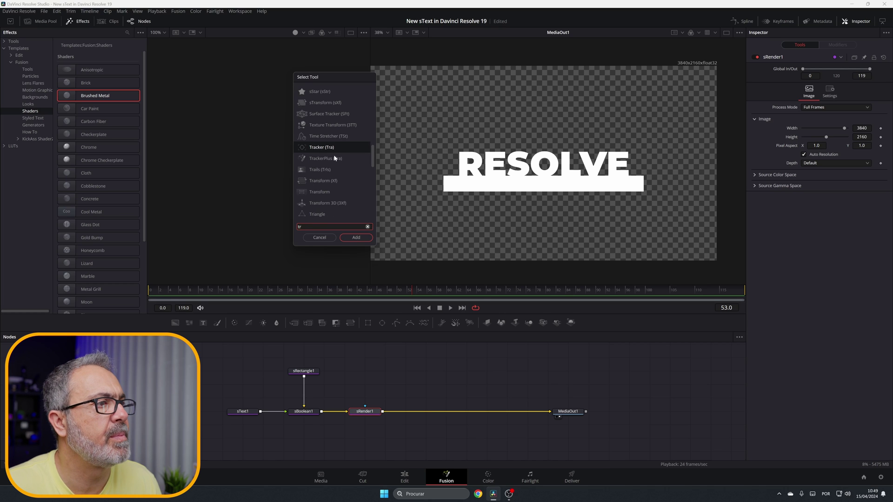
pyautogui.write('ansform')
pyautogui.click(356, 238)
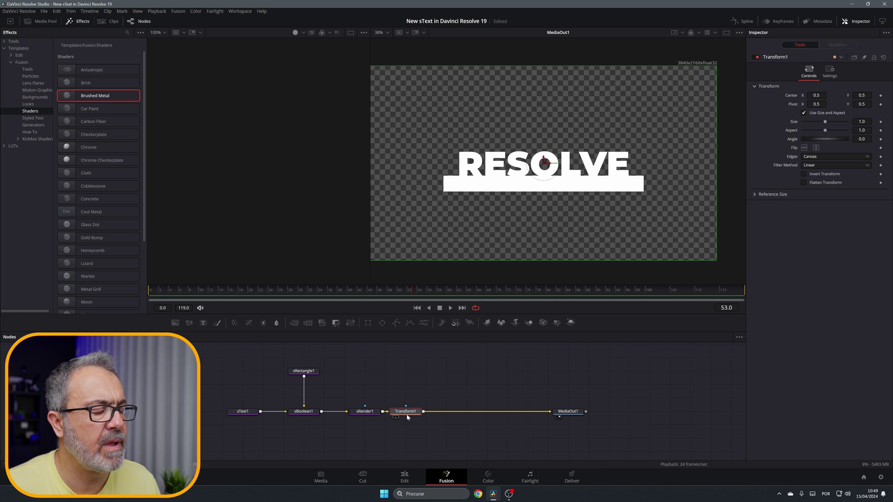
pyautogui.moveTo(407, 417); pyautogui.dragTo(428, 417)
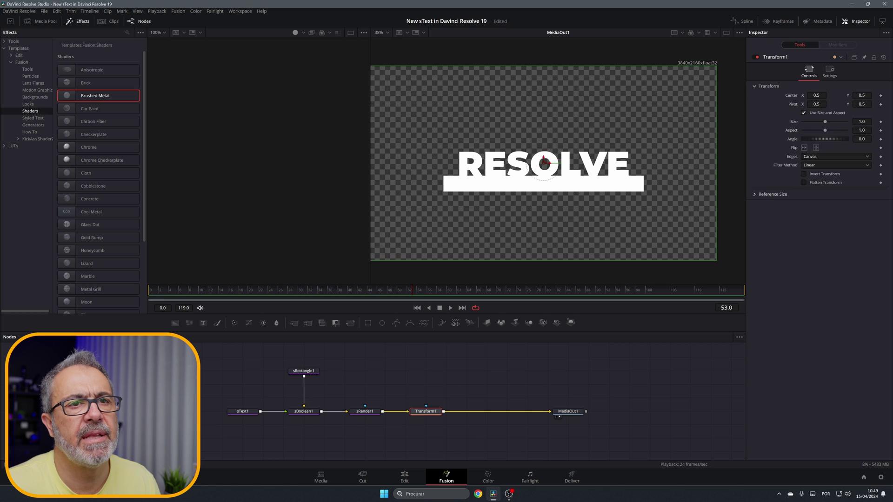
# Step: Shift the Transform center to Y 0.503579, then move sRectangle1's node aside and select it
pyautogui.moveTo(559, 176); pyautogui.dragTo(556, 153)
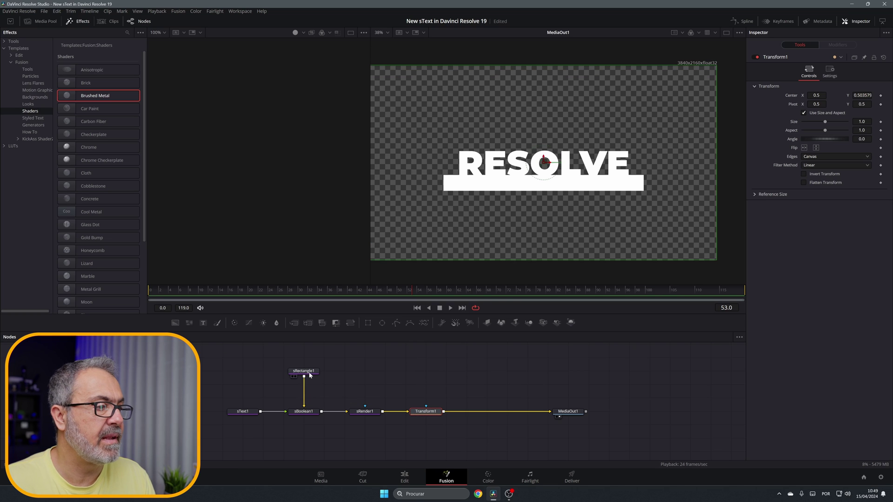
pyautogui.moveTo(309, 372); pyautogui.dragTo(228, 372)
pyautogui.click(227, 372)
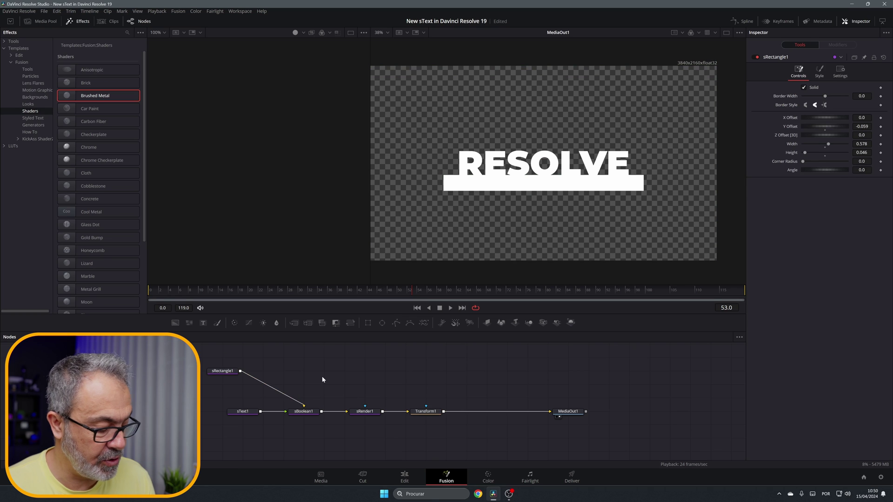
# Step: Add an sBSpline node and move it up in the node graph
pyautogui.hotkey('shift', 'space')
pyautogui.write('sbs')
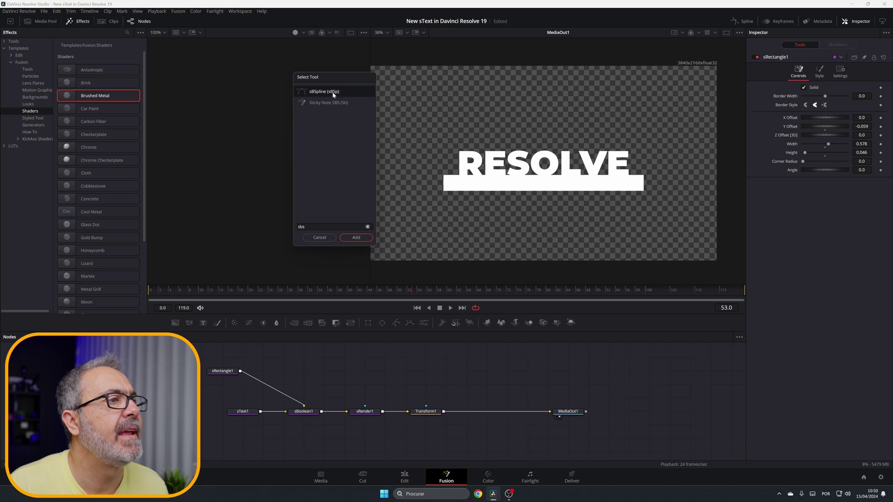
pyautogui.click(356, 237)
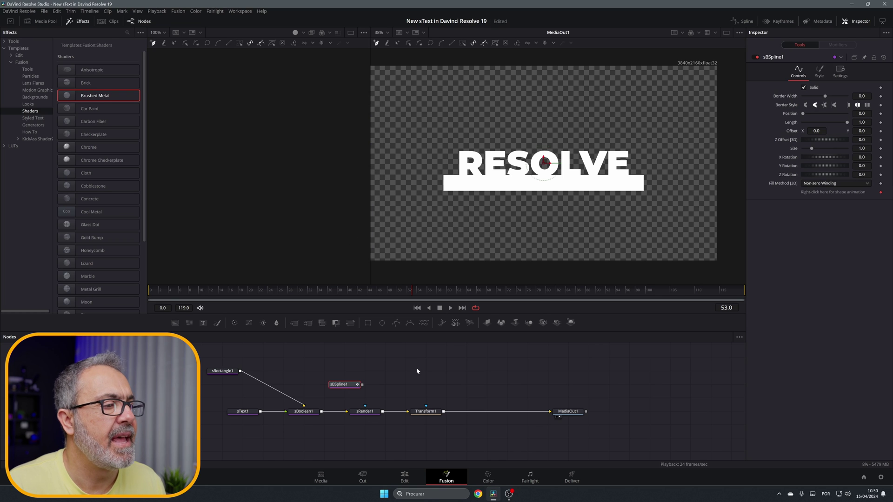
pyautogui.moveTo(341, 383); pyautogui.dragTo(321, 357)
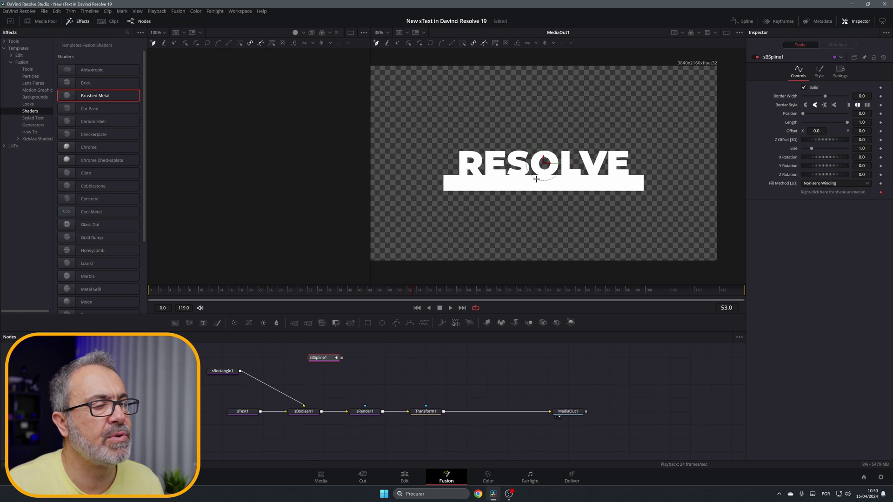
# Step: Draw a closed ten-point blob outline around the RESOLVE text
pyautogui.click(420, 171)
pyautogui.click(506, 177)
pyautogui.click(587, 178)
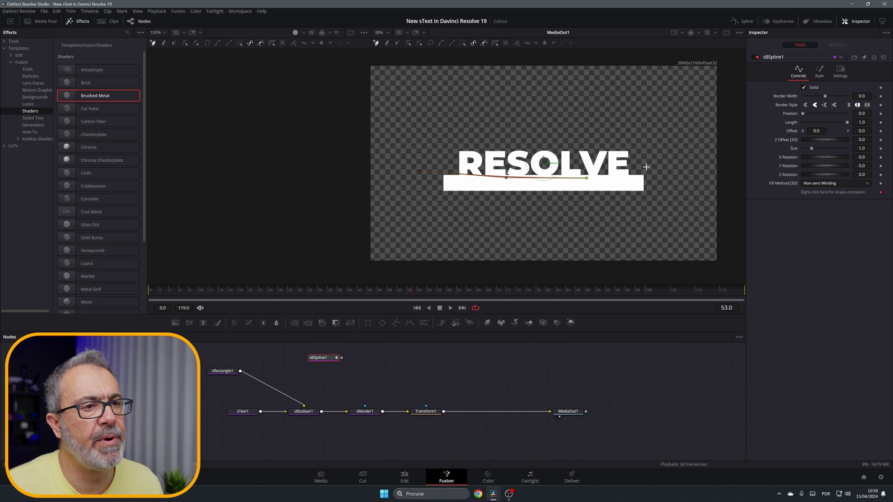
pyautogui.click(646, 166)
pyautogui.click(692, 203)
pyautogui.click(623, 223)
pyautogui.click(537, 219)
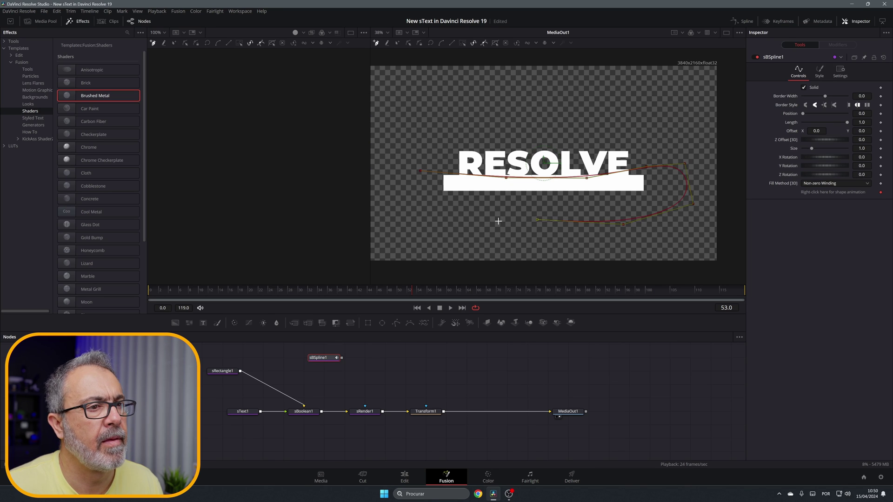
pyautogui.click(395, 210)
pyautogui.click(396, 181)
pyautogui.click(420, 171)
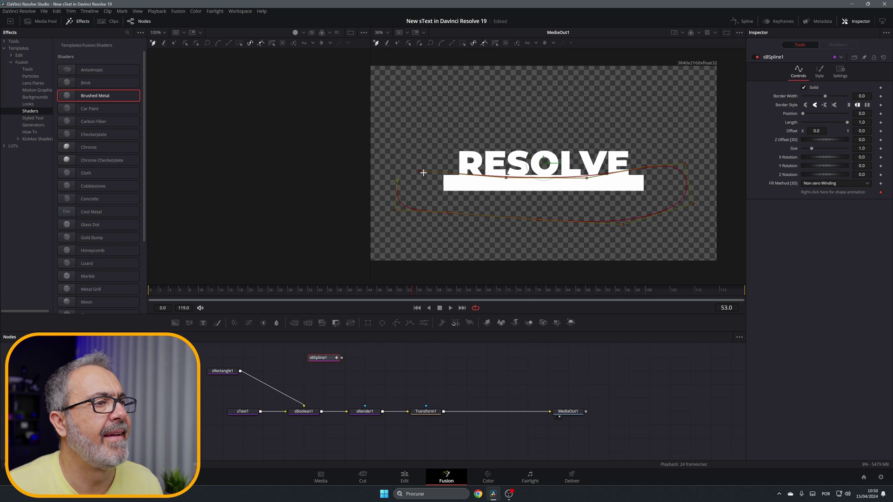
# Step: Feed sBSpline1 into sBoolean1 instead of sRectangle1 and raise the blob to Y 0.081543
pyautogui.moveTo(275, 385); pyautogui.dragTo(360, 395)
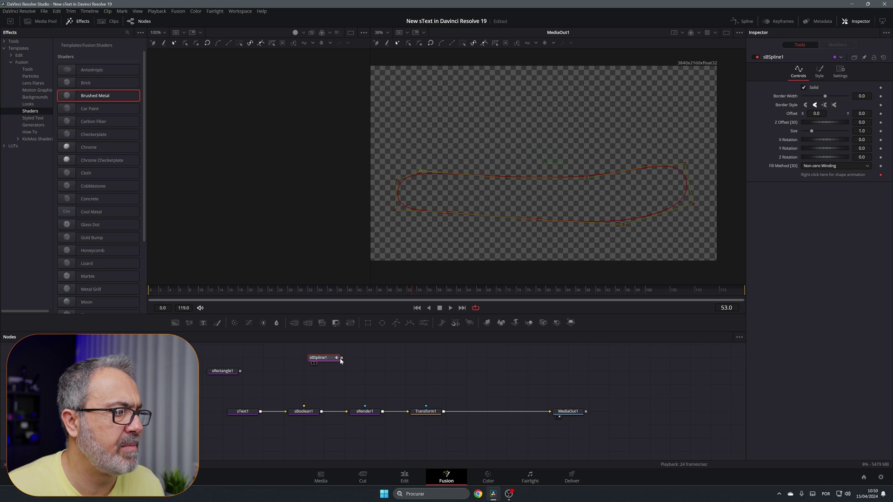
pyautogui.moveTo(340, 358); pyautogui.dragTo(304, 409)
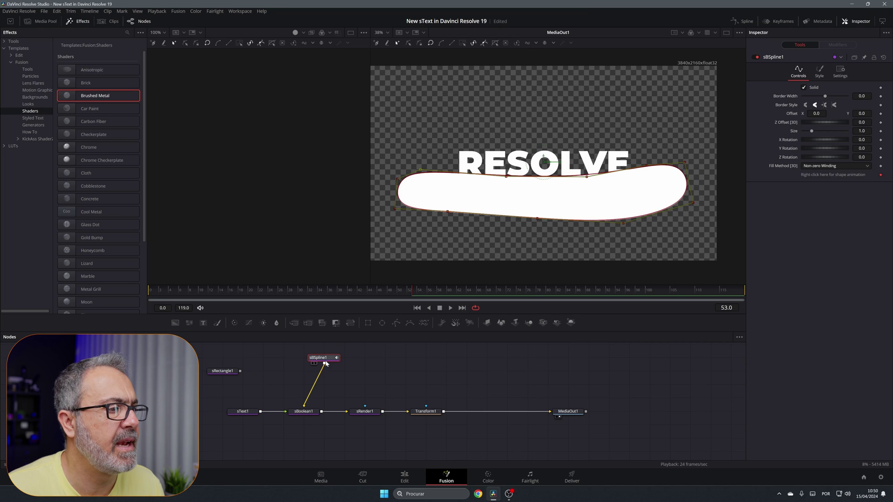
pyautogui.moveTo(326, 363); pyautogui.dragTo(304, 379)
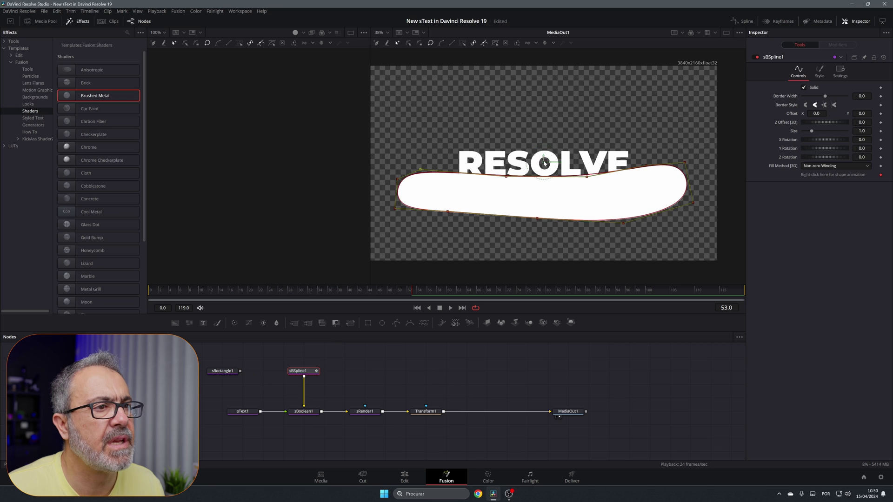
pyautogui.moveTo(545, 163); pyautogui.dragTo(544, 134)
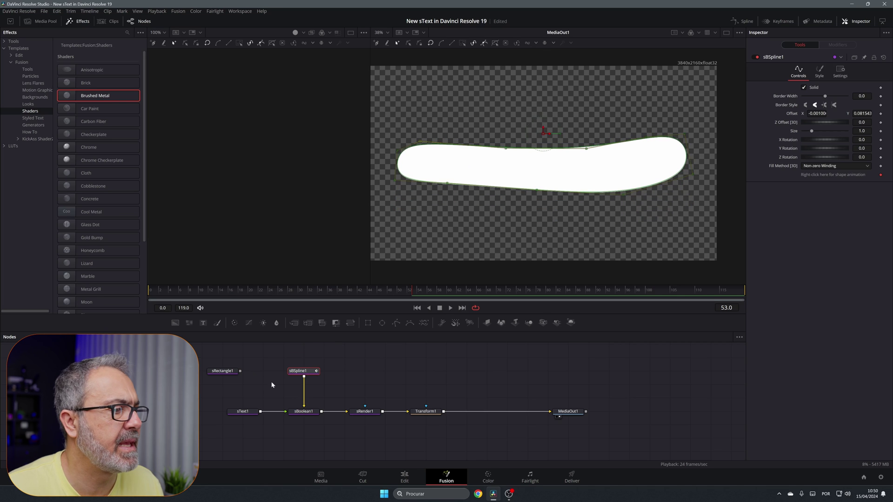
# Step: Set sBoolean1 to Subtract and nudge sBSpline1 up to Y offset 0.089597
pyautogui.click(316, 412)
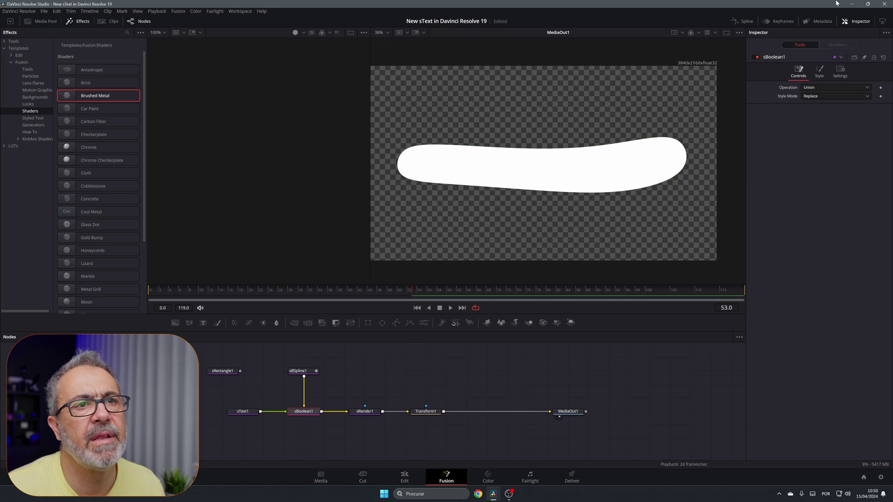
pyautogui.click(823, 88)
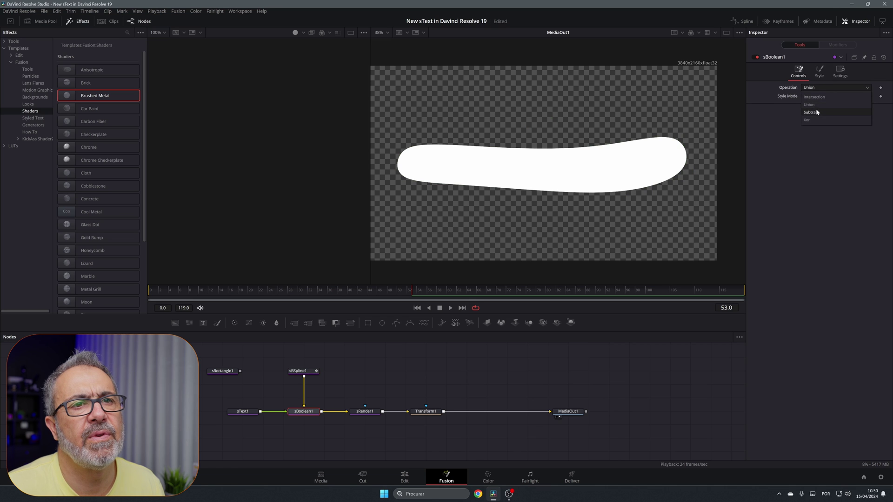
pyautogui.click(816, 112)
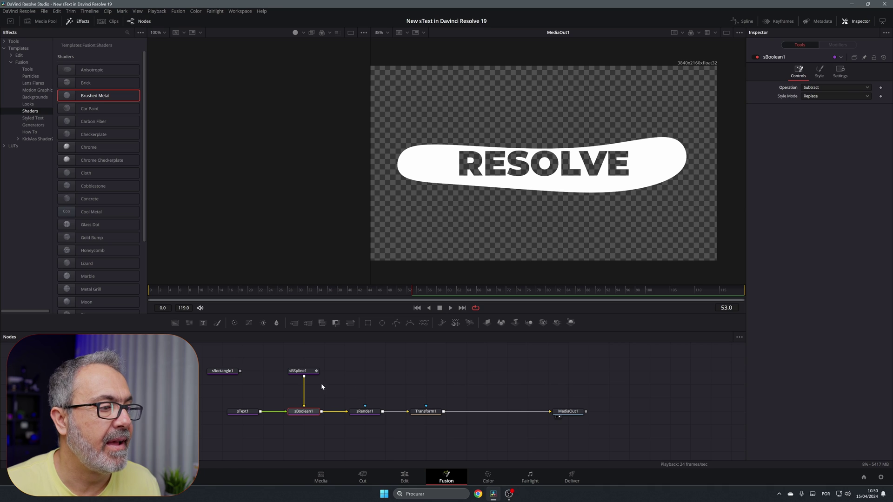
pyautogui.click(299, 371)
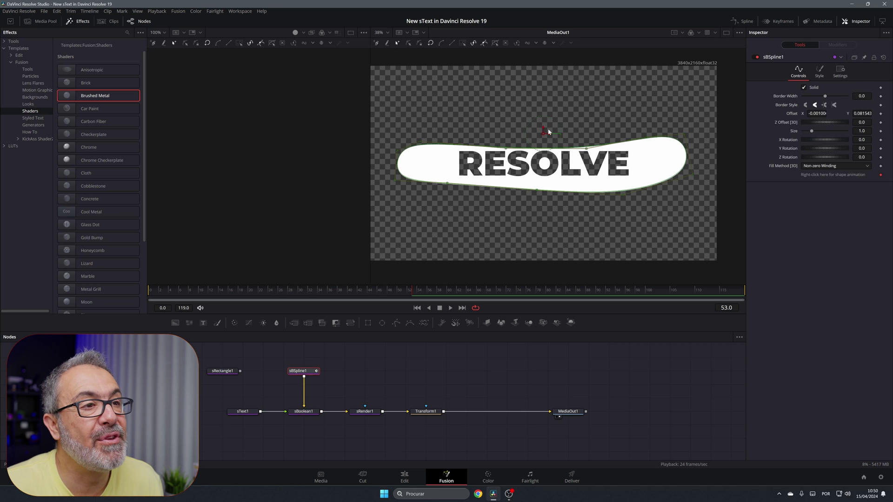
pyautogui.moveTo(544, 134); pyautogui.dragTo(543, 132)
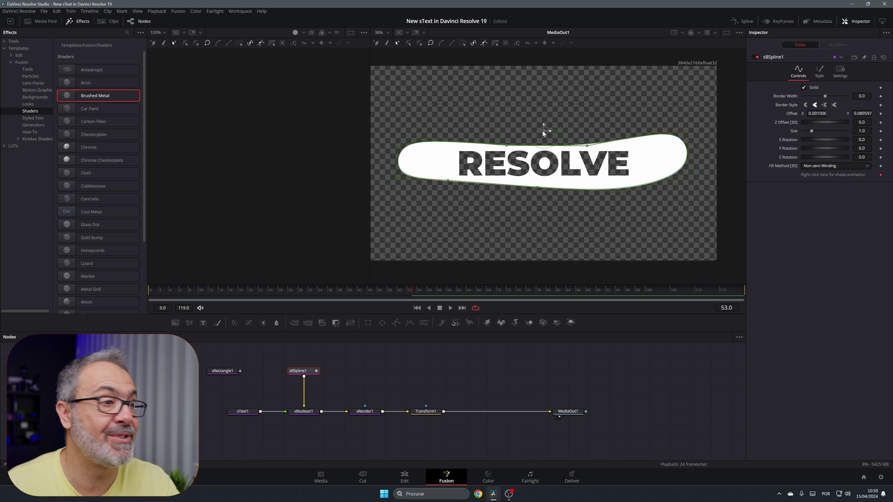